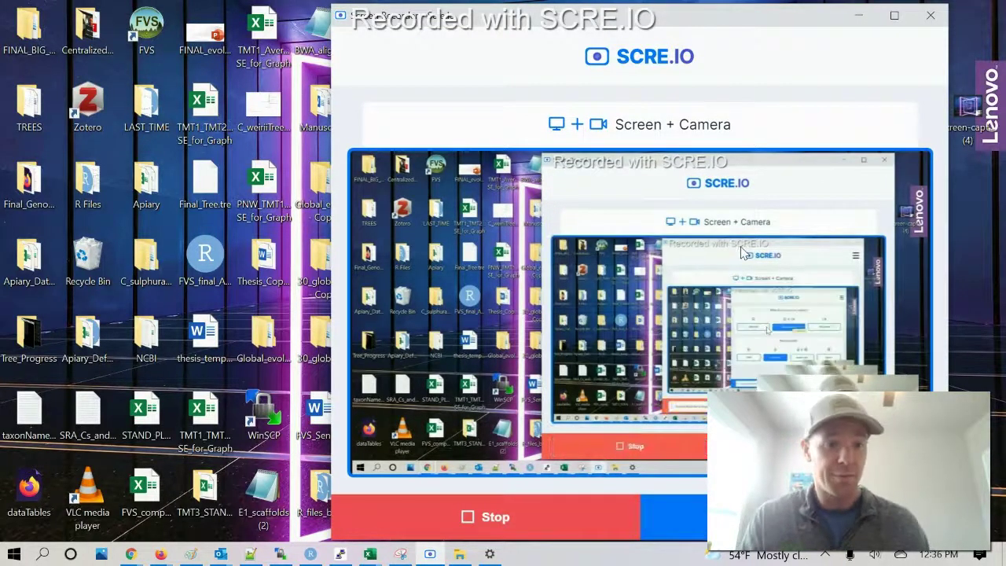
Minimize the SCRE.IO recorder window so the desktop icons are visible
click(859, 16)
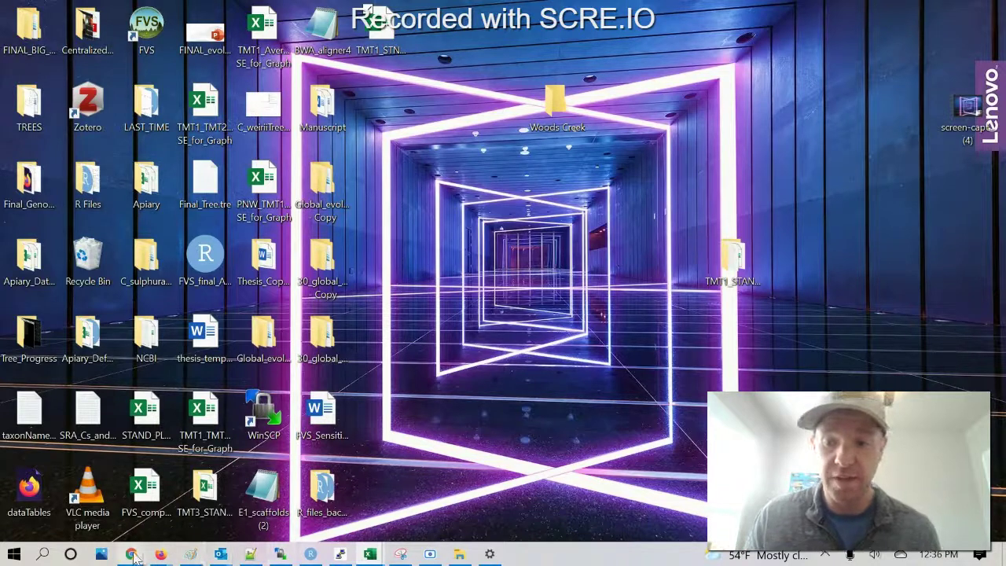
Bring forward Chrome's results for 'western root disease manual user friendly guide'
mouse_move(135, 556)
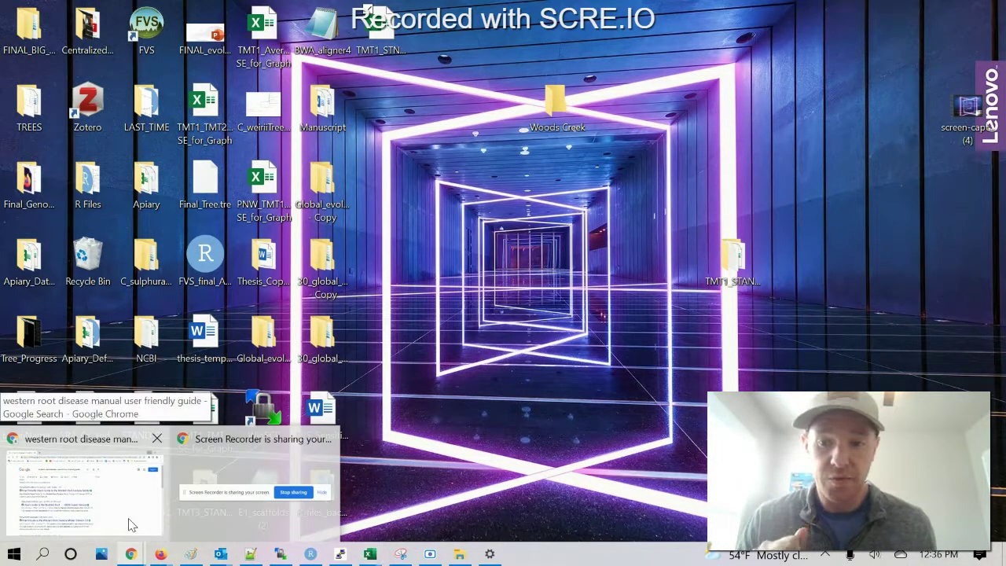
click(131, 524)
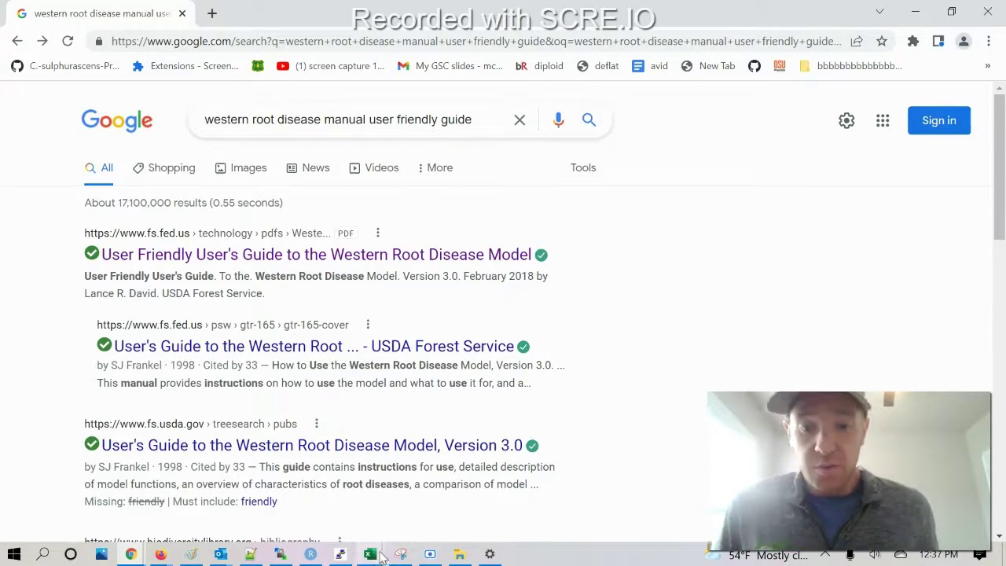
mouse_move(380, 557)
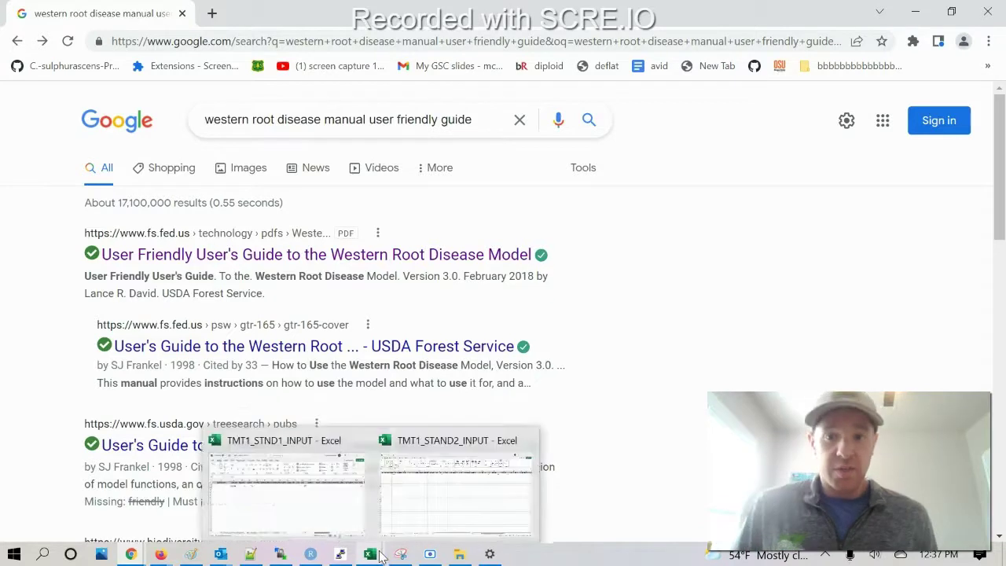
Bring the TMT1_STND1_INPUT workbook forward and scroll right across the FVS_StandInit sheet
click(330, 505)
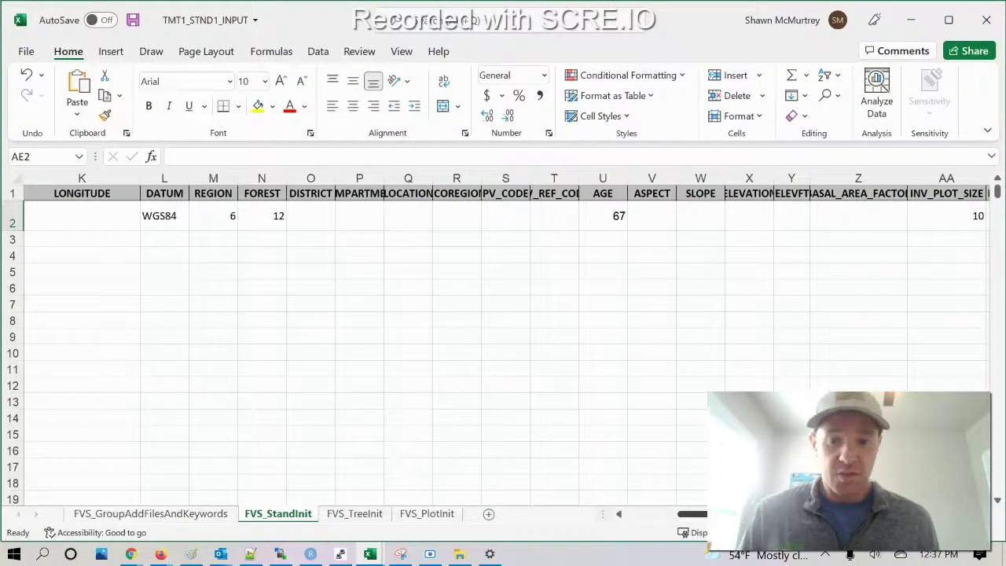
click(664, 516)
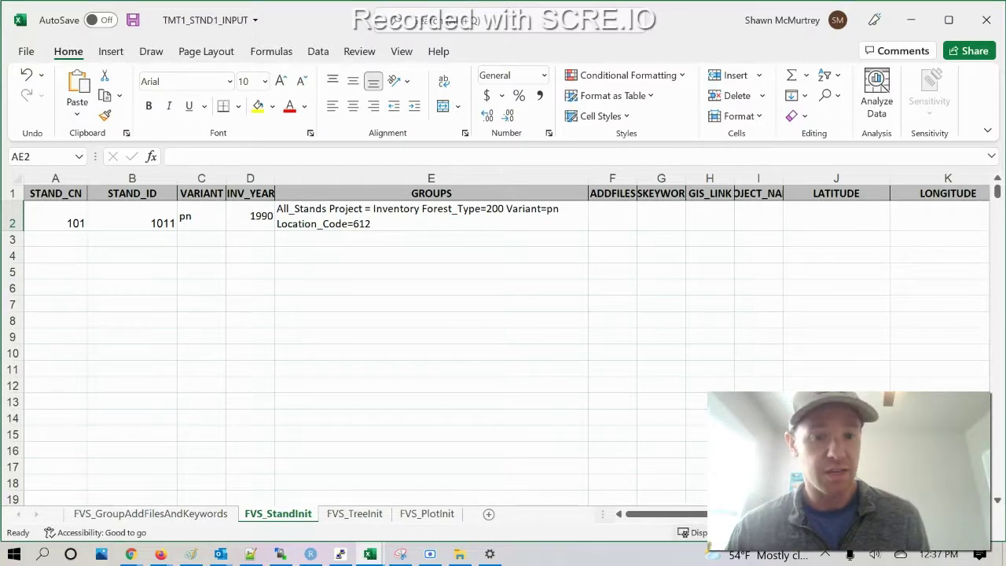
scroll(347, 251, right, 5)
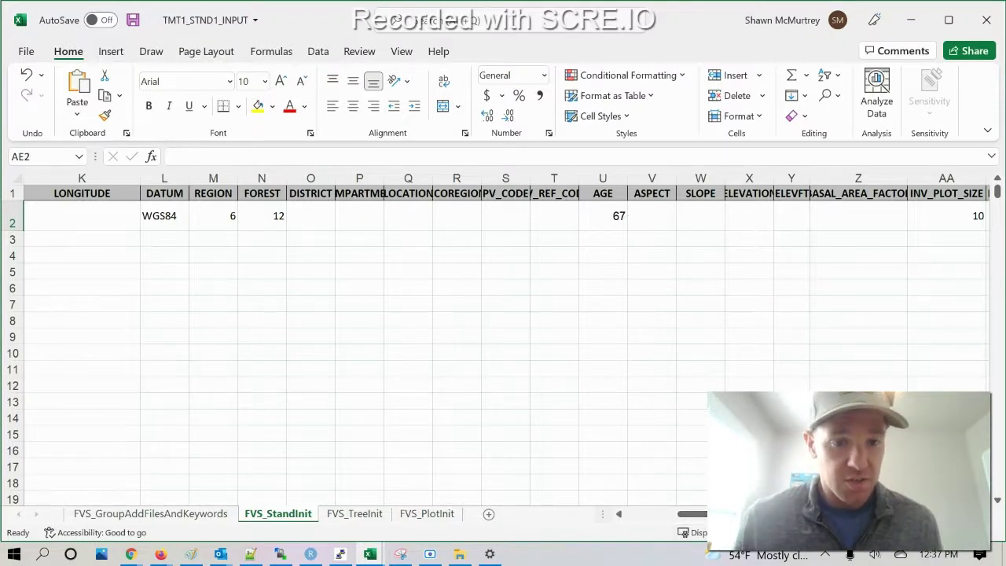
scroll(507, 338, right, 4)
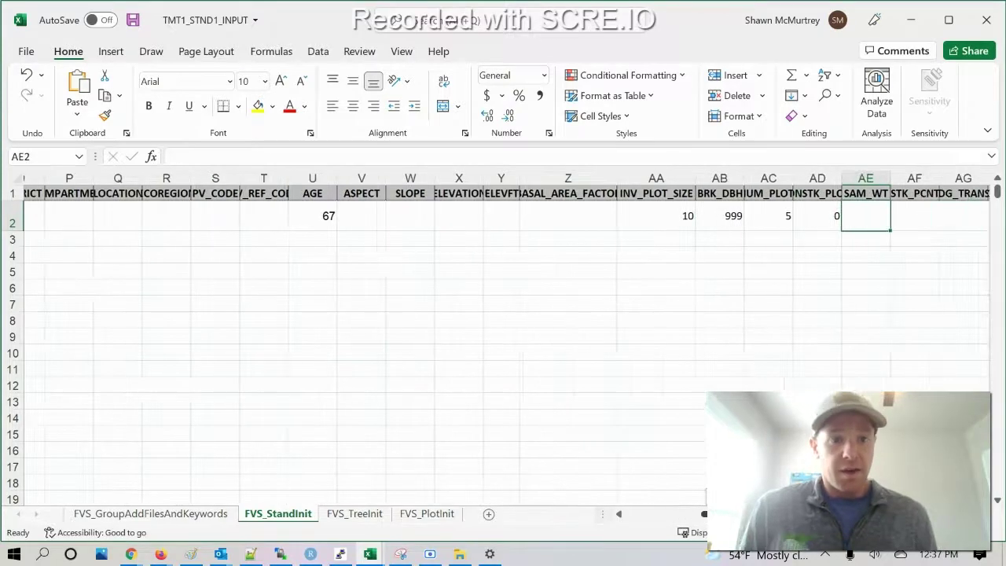
scroll(756, 242, right, 1)
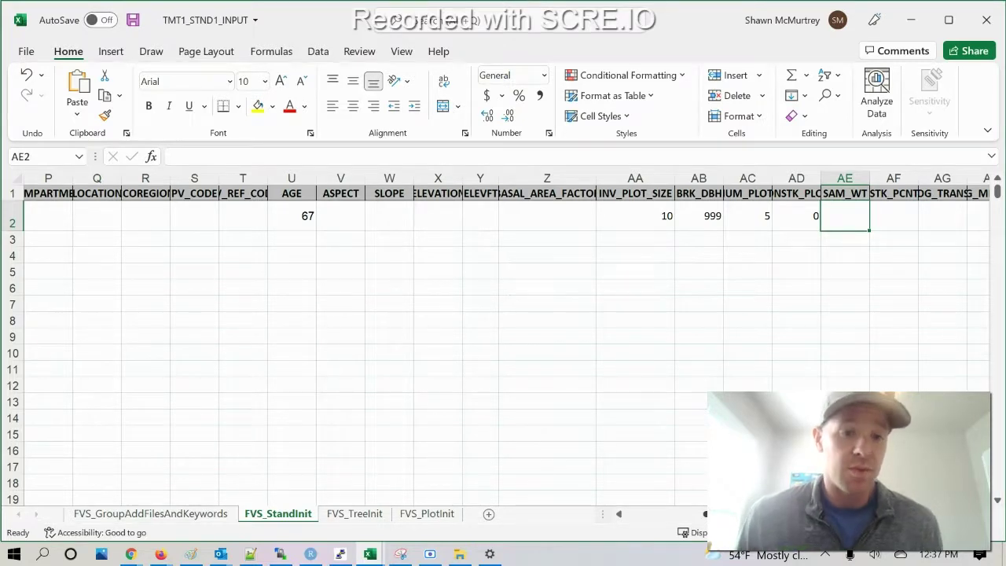
Review stand 1011's values: INV_PLOT_SIZE 10, BRK_DBH 999, plot counts 5 and 0
click(763, 270)
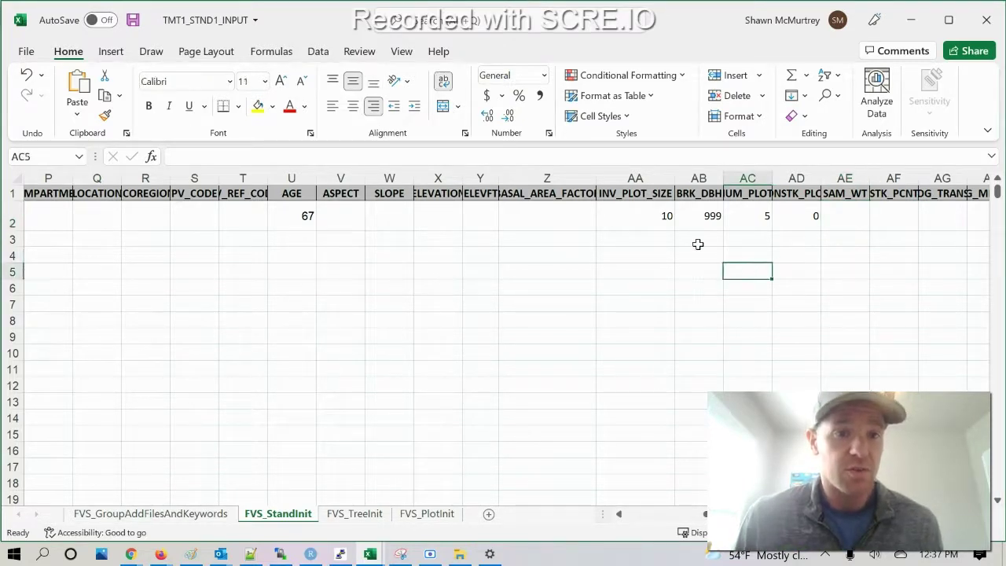
click(680, 238)
click(654, 235)
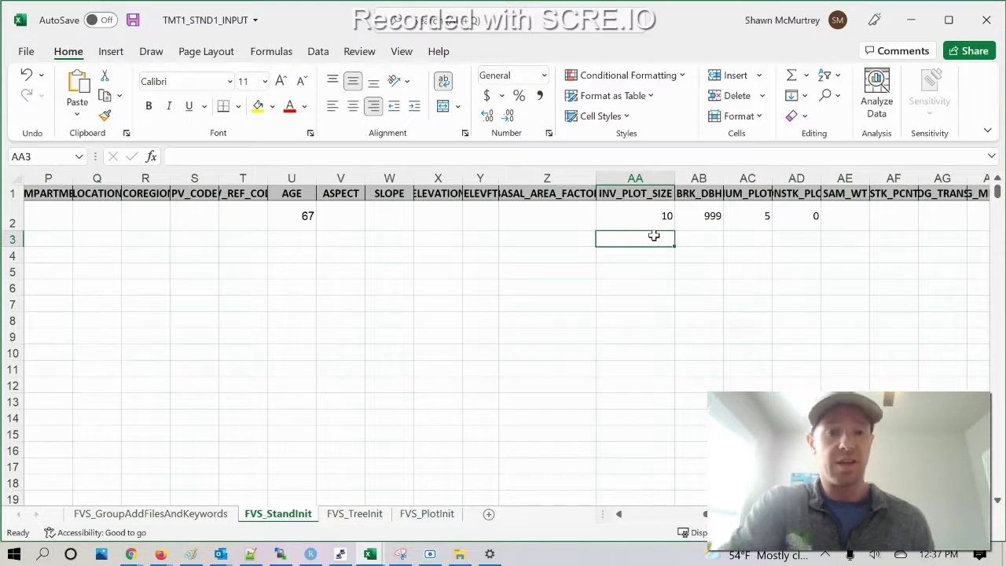
click(708, 249)
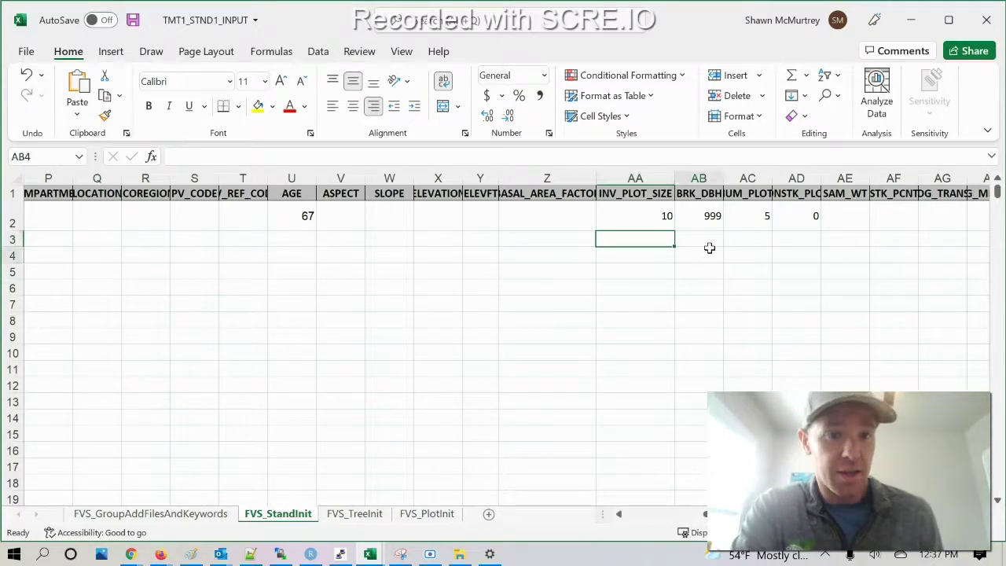
click(664, 228)
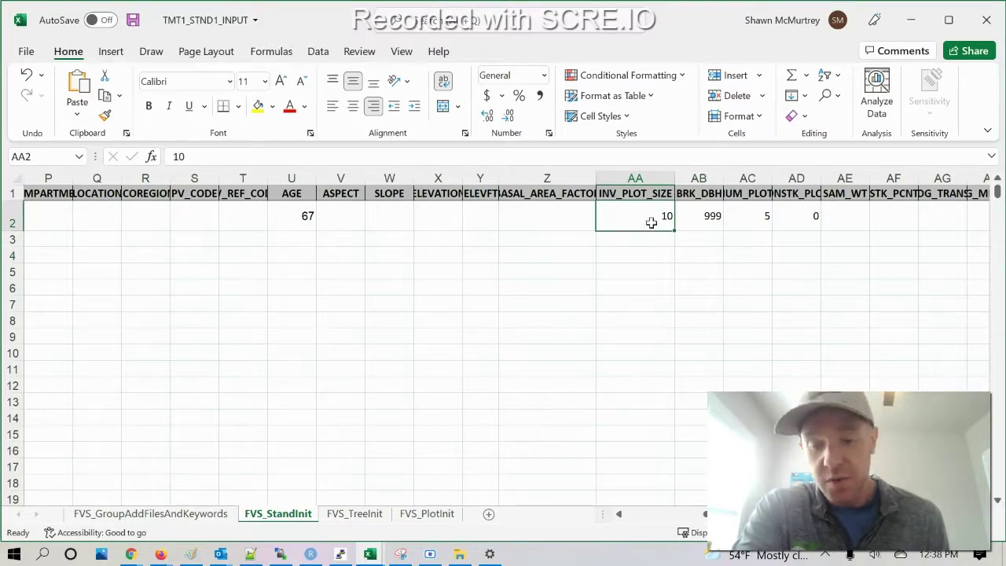
click(699, 242)
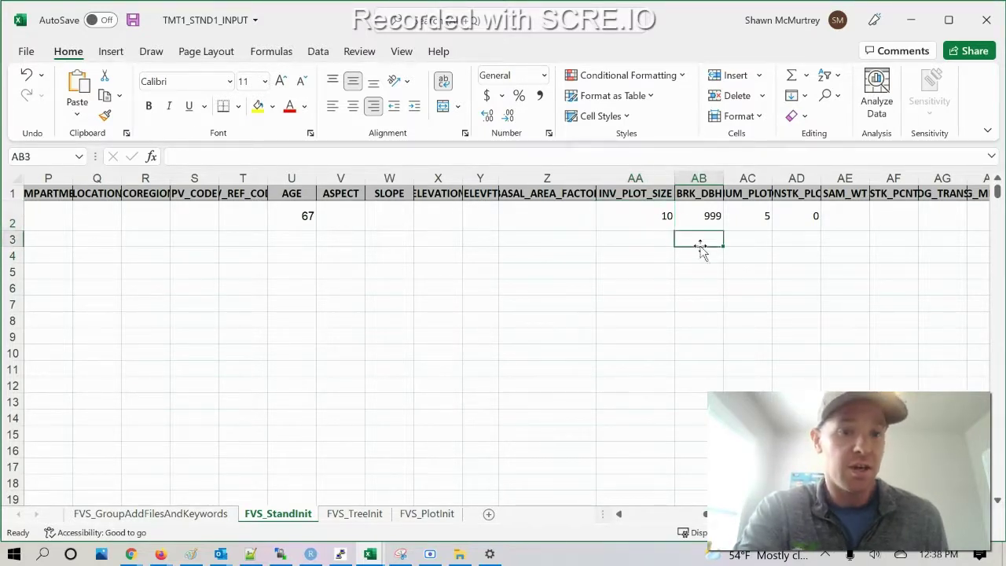
click(743, 220)
click(776, 220)
click(709, 218)
click(755, 385)
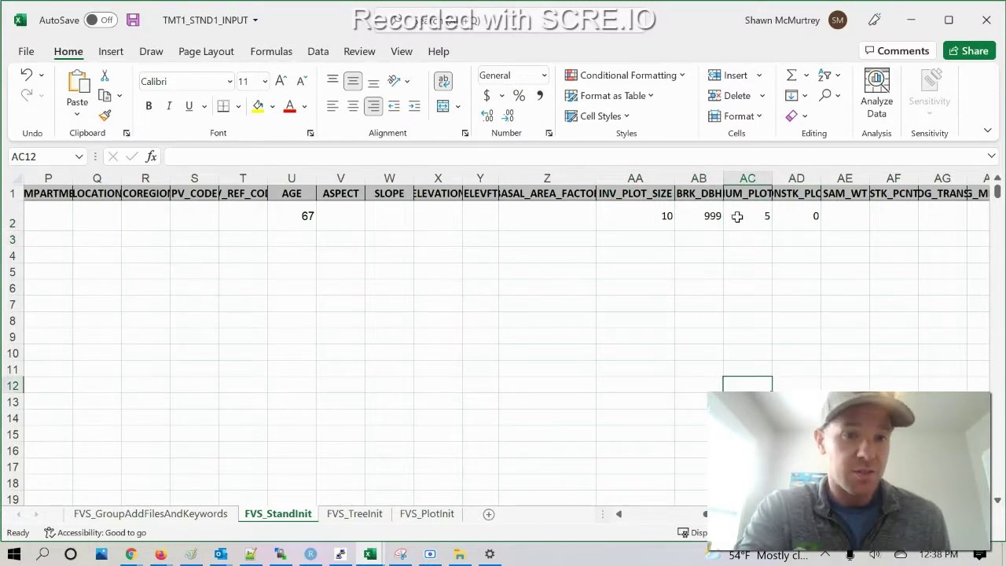
scroll(503, 338, right, 8)
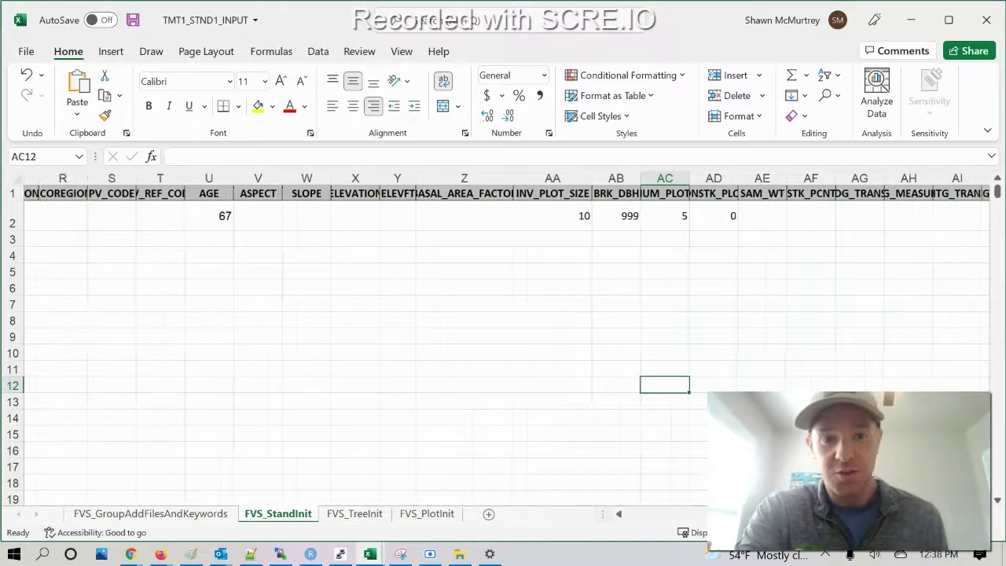
scroll(503, 337, left, 8)
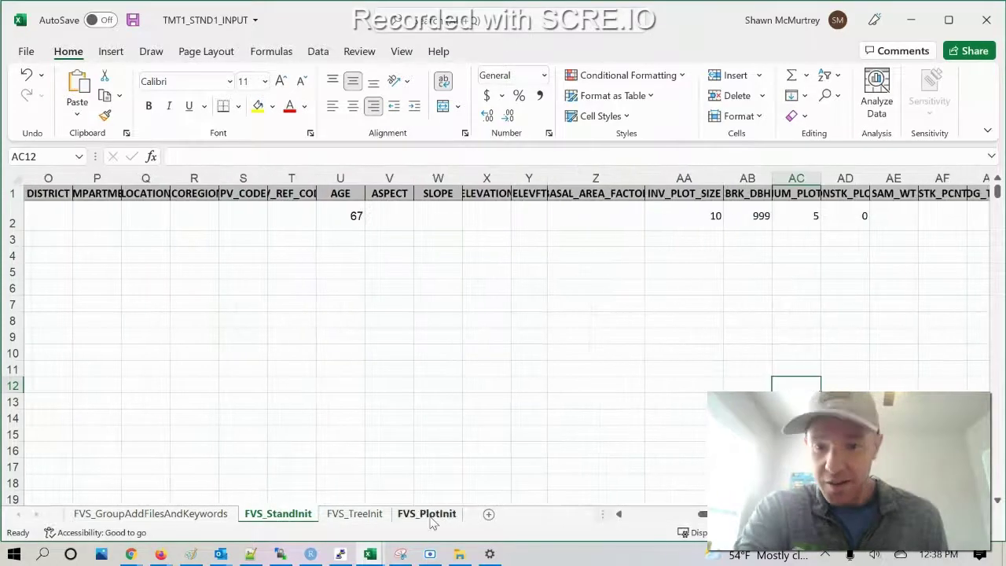
Browse the tree records on the FVS_TreeInit sheet
click(354, 513)
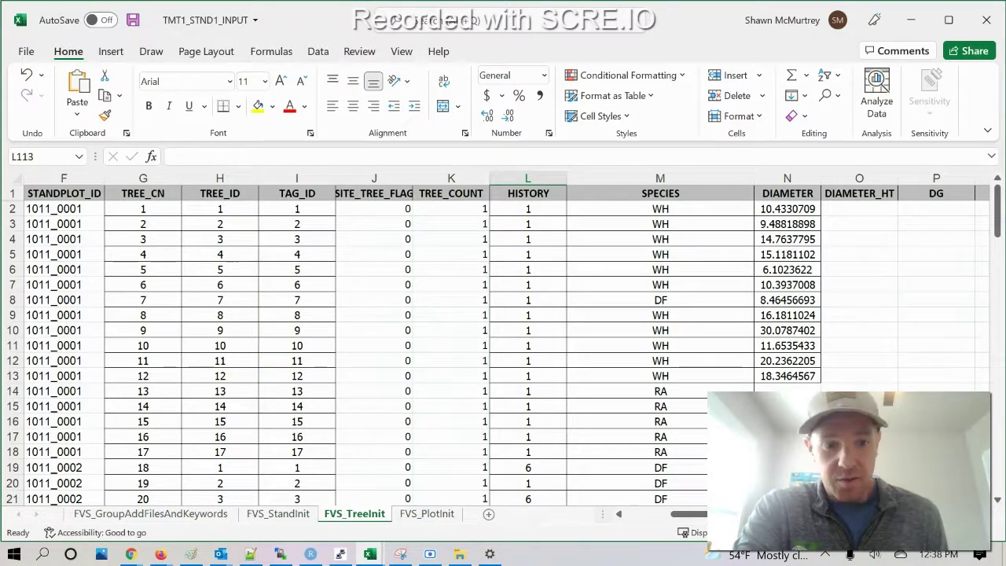
scroll(682, 514, left, 3)
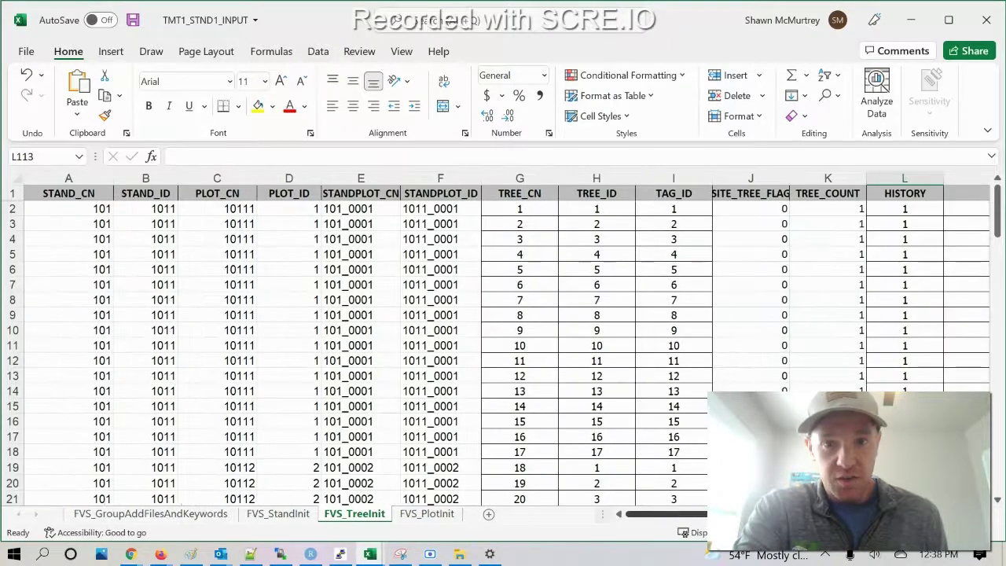
scroll(505, 253, right, 5)
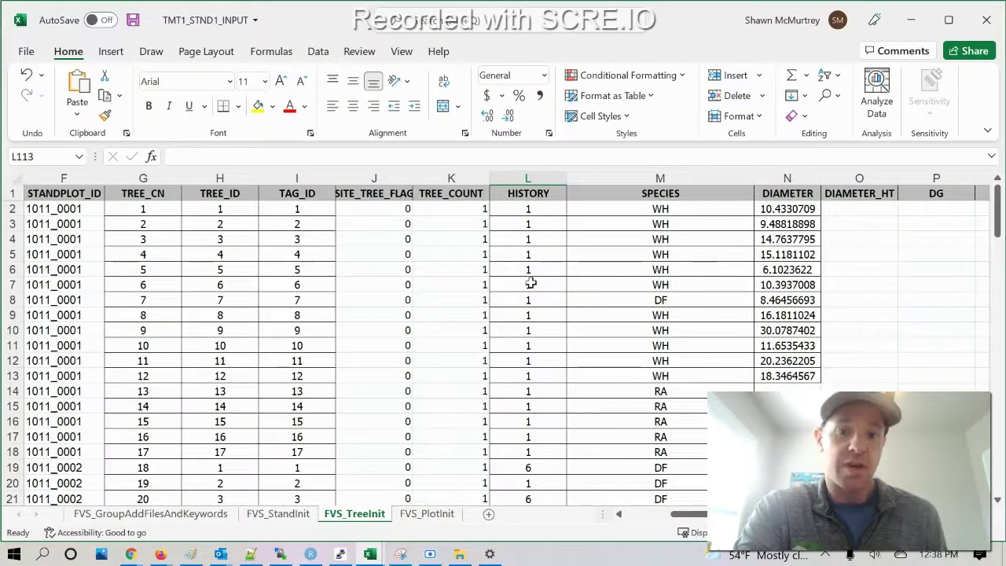
scroll(528, 466, down, 1)
scroll(543, 471, up, 1)
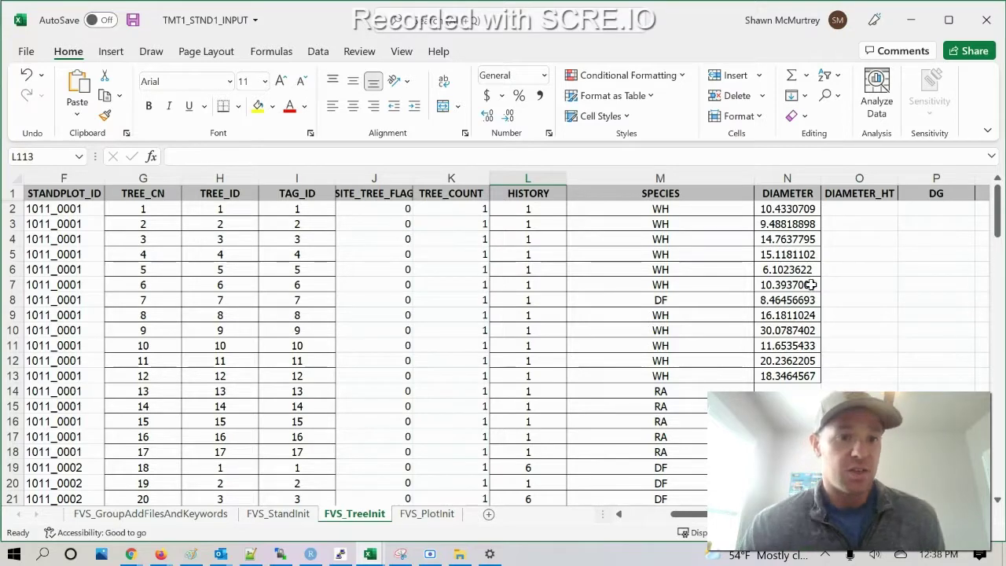
Switch to the FVS_PlotInit sheet, which has column headers but no plot rows
click(429, 516)
click(675, 506)
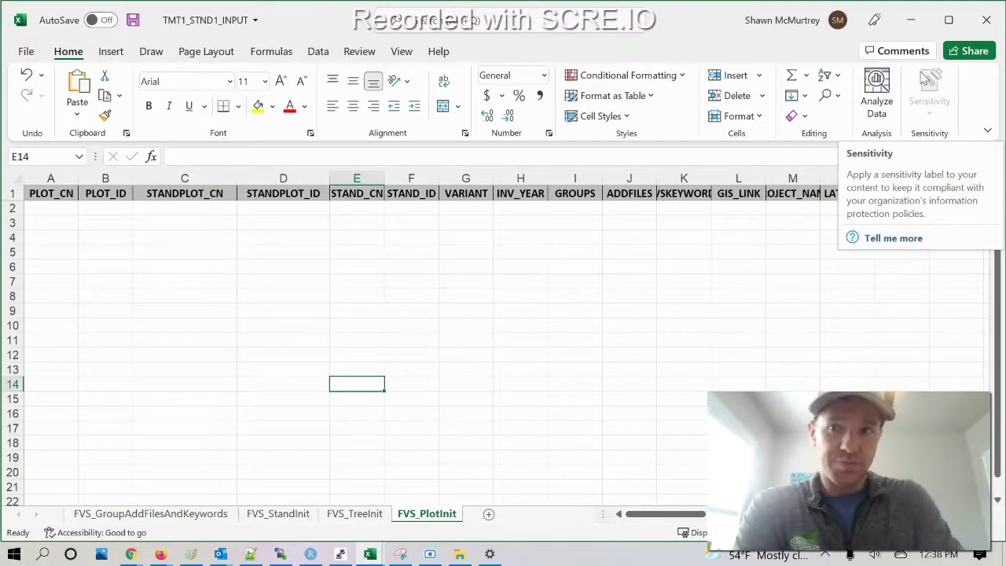
click(675, 358)
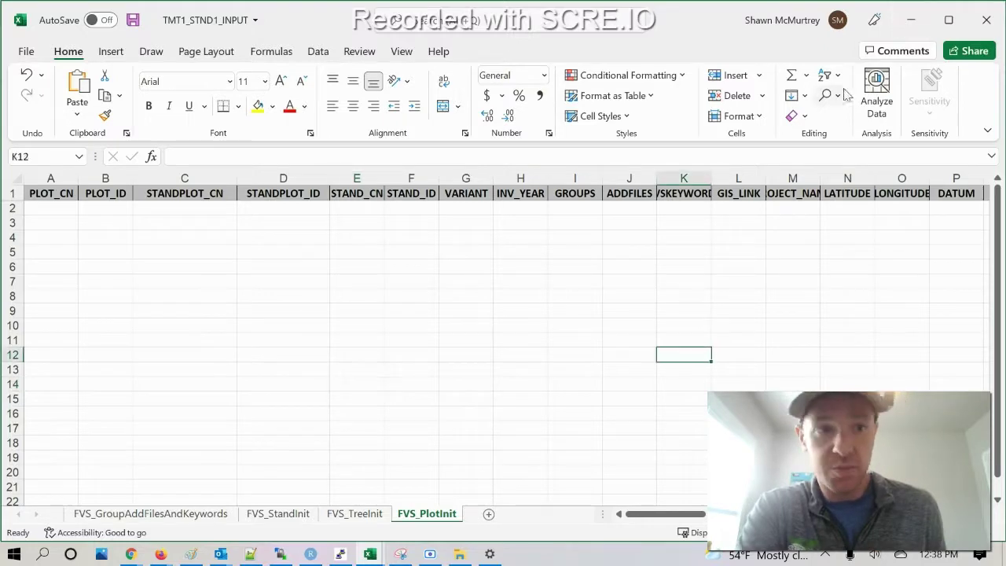
Minimize Excel and Chrome and launch FVS from its desktop shortcut
click(909, 22)
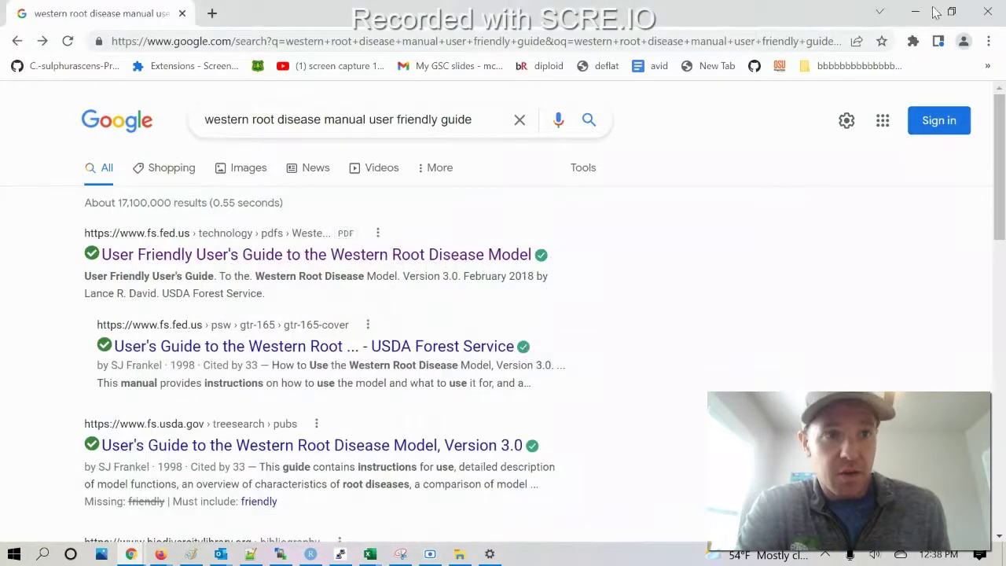
click(916, 12)
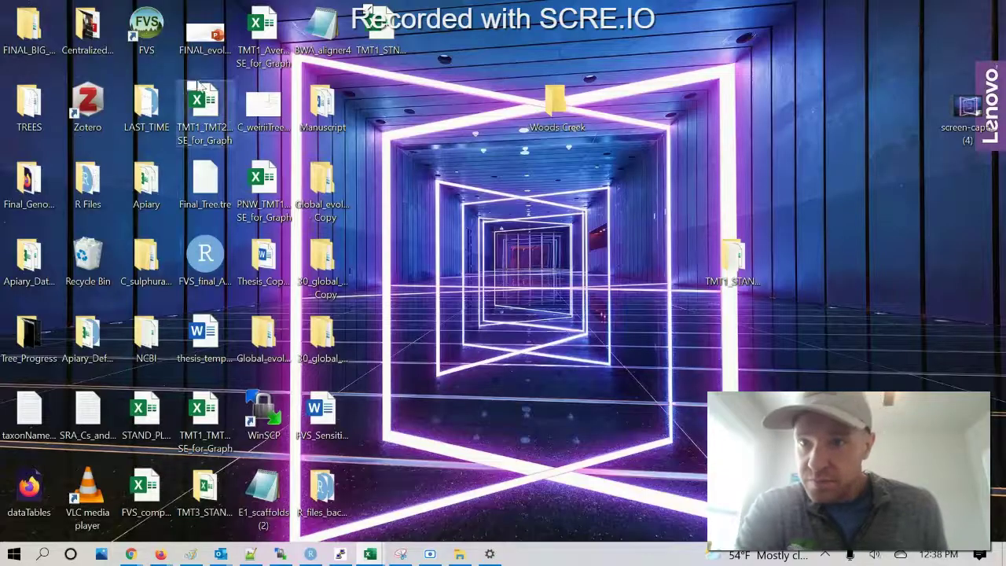
click(146, 30)
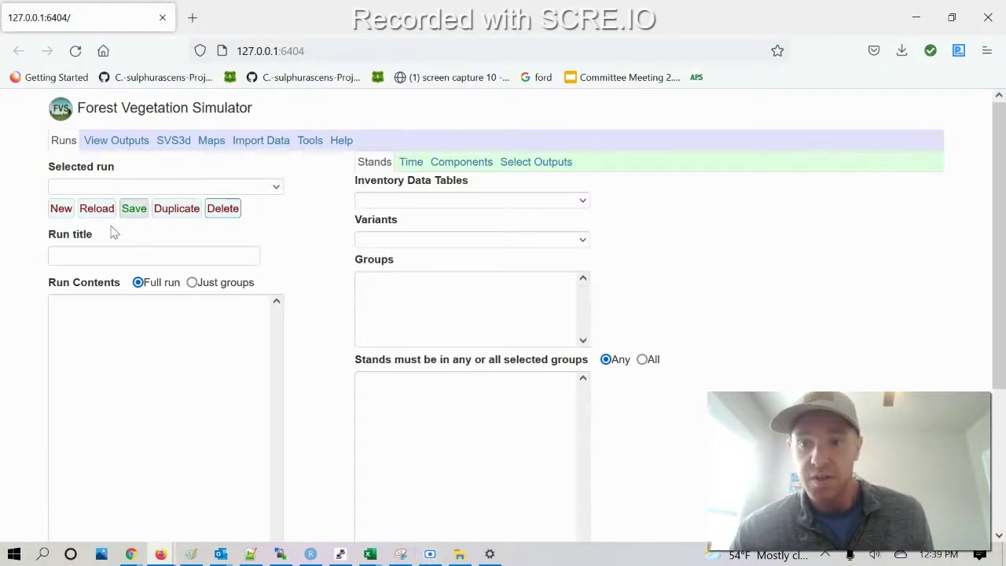
Close the unresponsive FVS browser window after the New run attempts fail
click(62, 217)
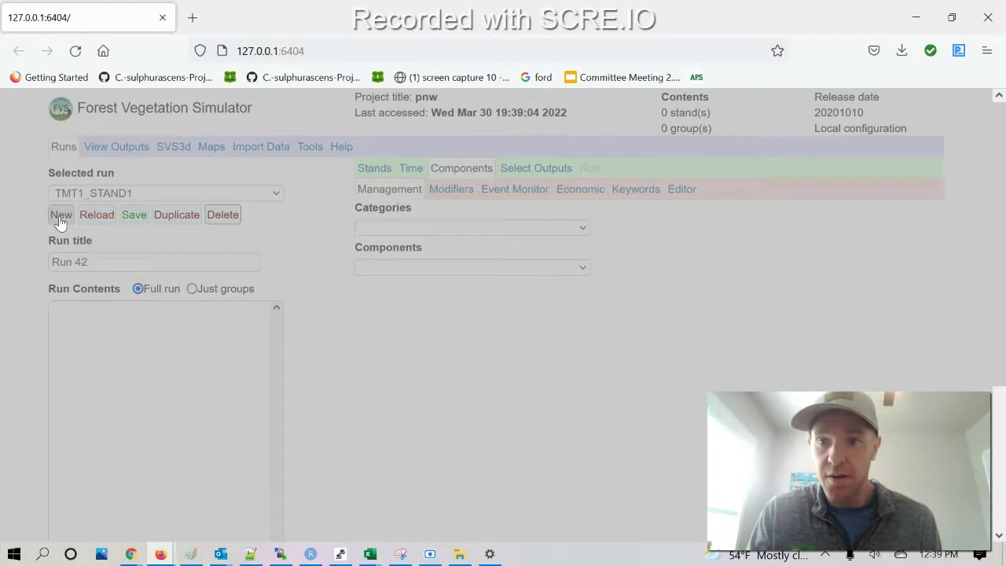
click(61, 220)
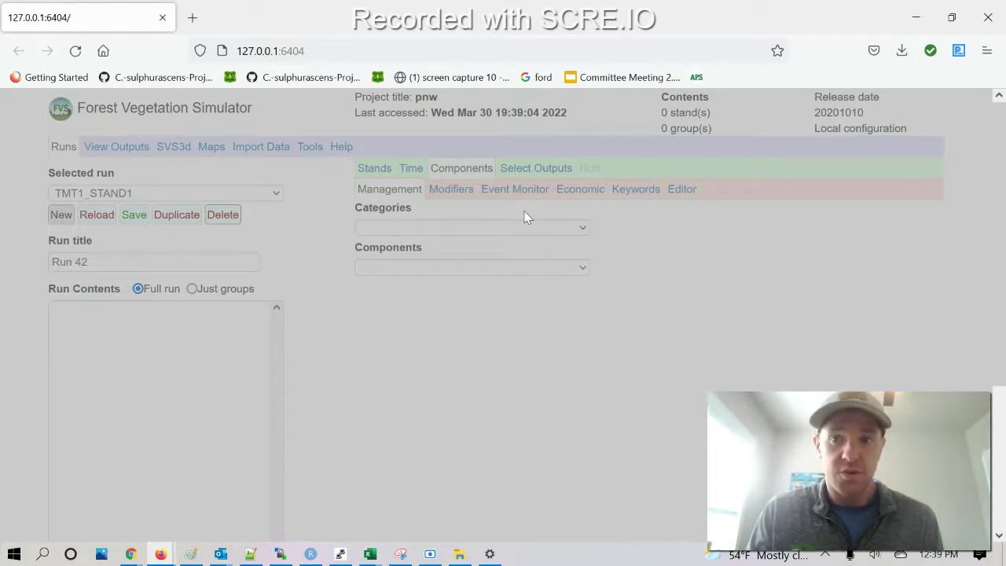
click(77, 50)
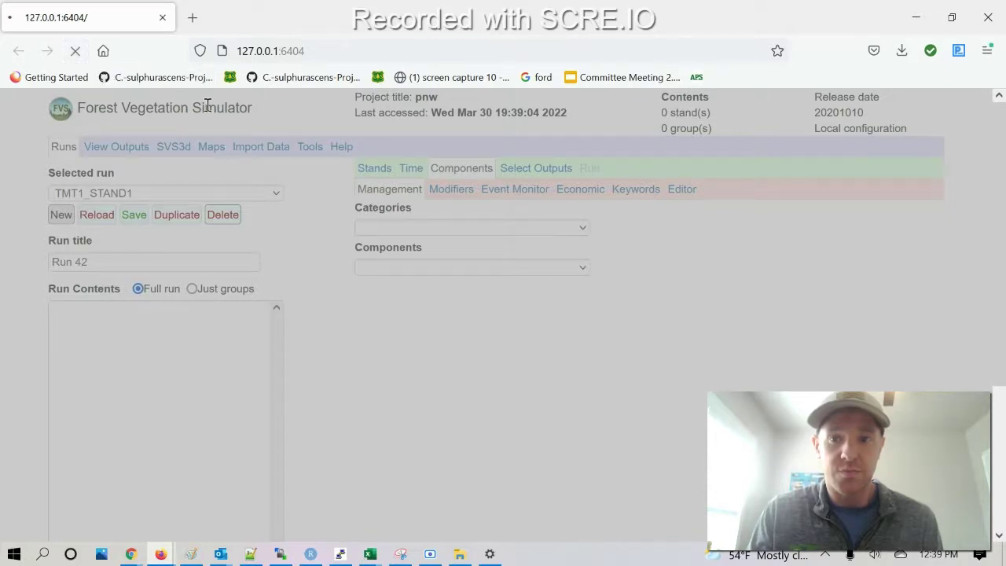
click(989, 18)
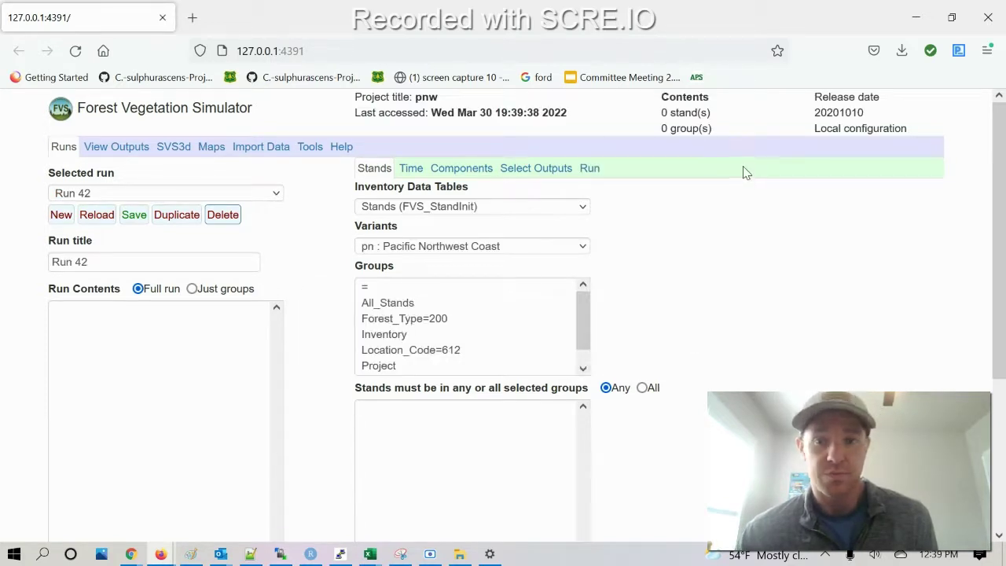
Start a new run in the relaunched FVS and retitle it TMT1_STAND1
click(60, 214)
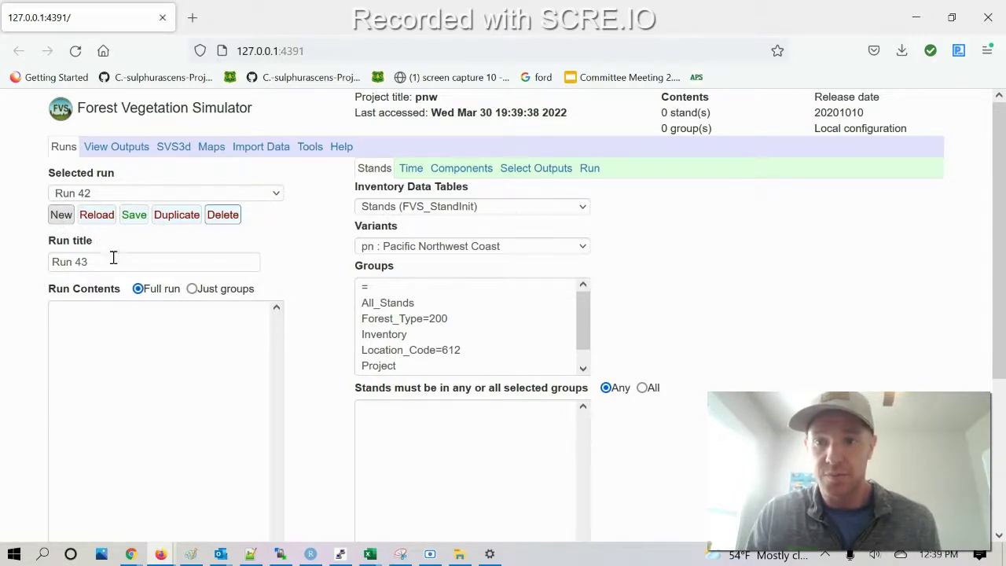
click(113, 261)
key(ctrl+a)
text(S)
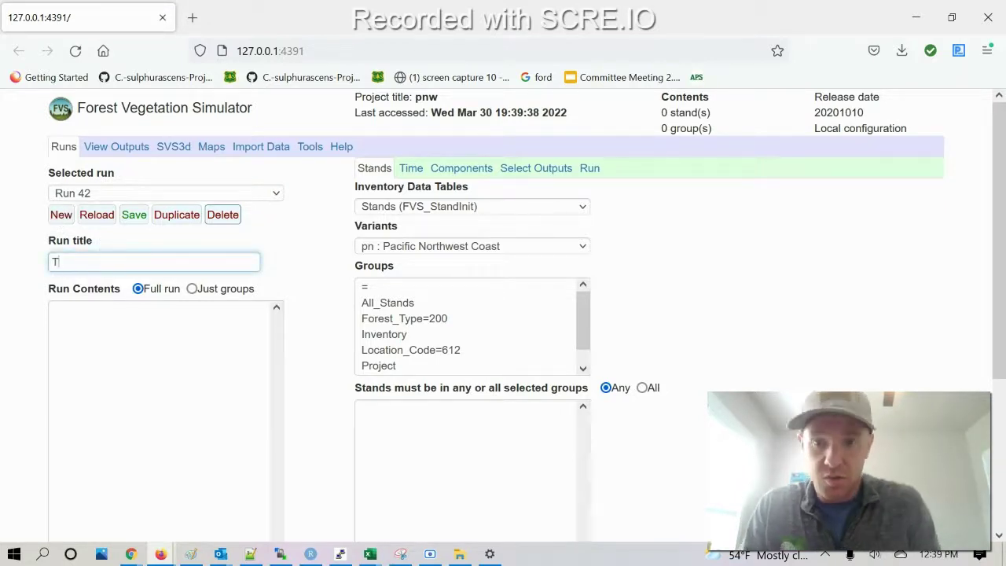
text(MT1_STAND1)
Save the run and start importing an inventory file on the Import Data page
click(135, 220)
click(265, 147)
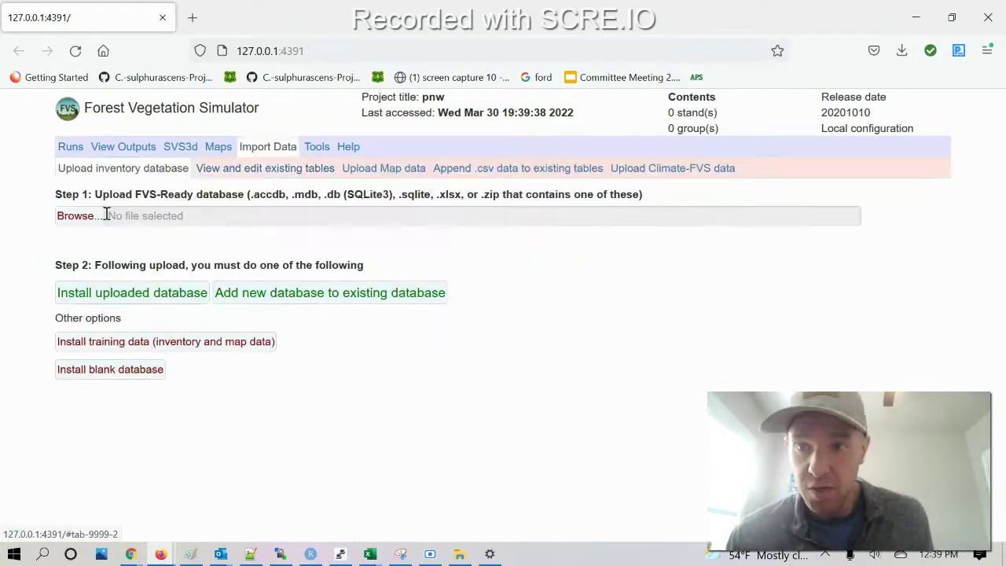
click(83, 223)
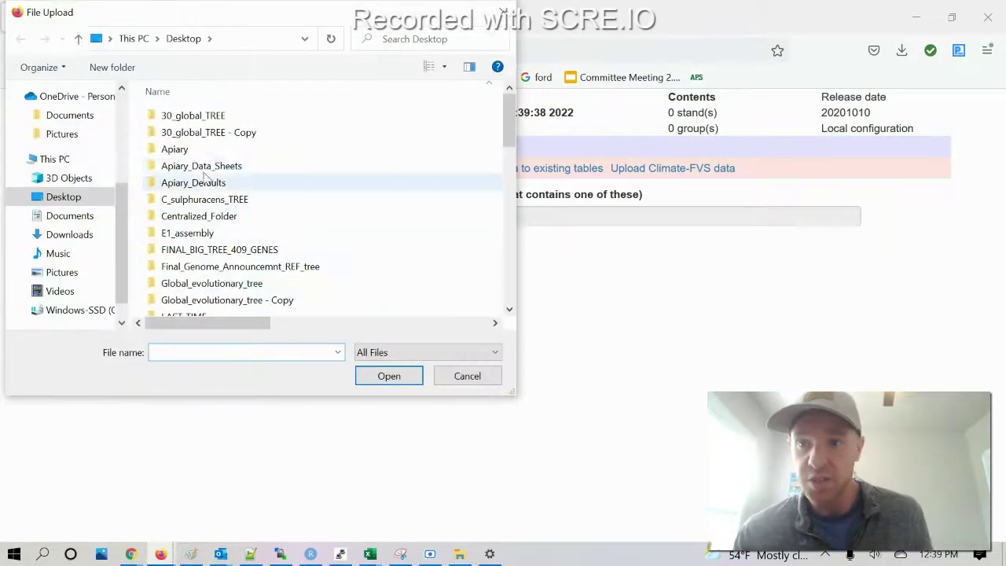
Upload and install TMT1_STND1_INPUT.xlsx as the inventory database
scroll(220, 178, down, 10)
scroll(297, 210, down, 3)
scroll(348, 243, down, 1)
click(260, 273)
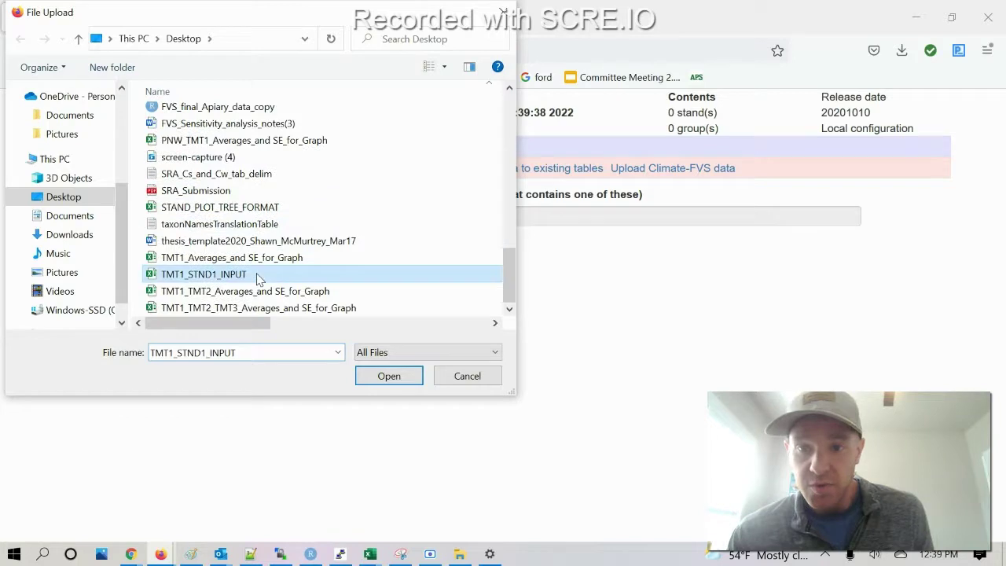
click(389, 376)
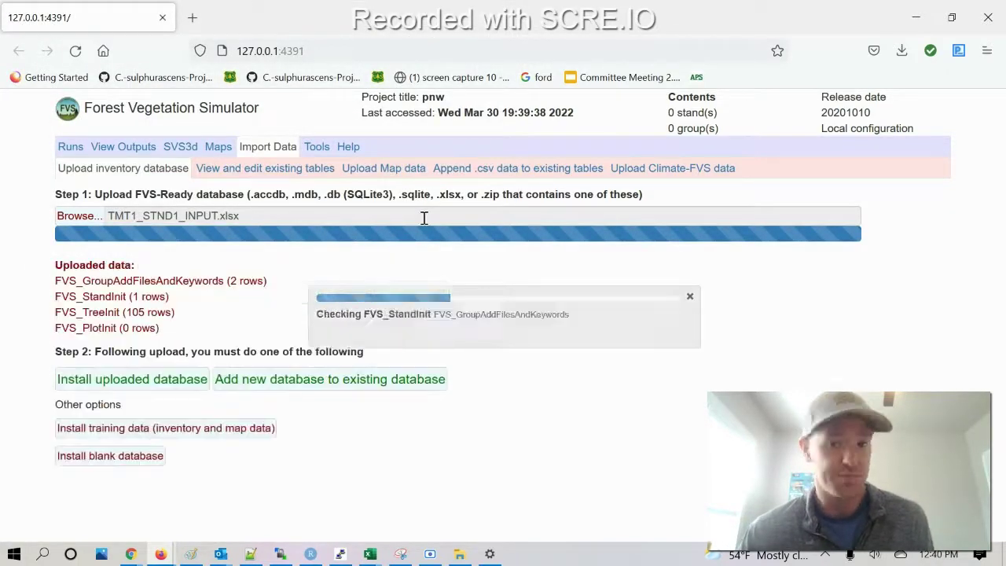
click(136, 383)
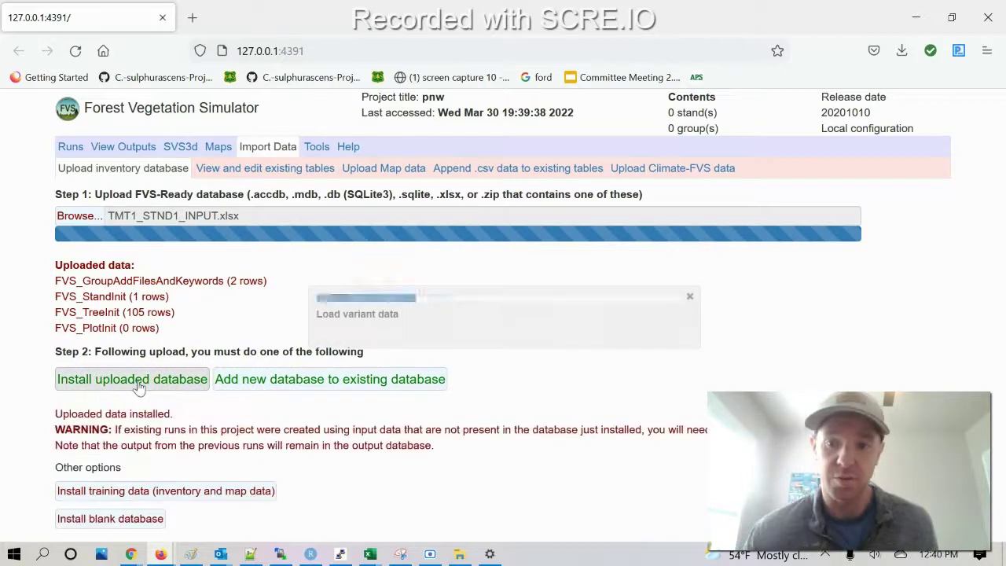
Add stand 1011 from the All_Stands group to the run
click(69, 147)
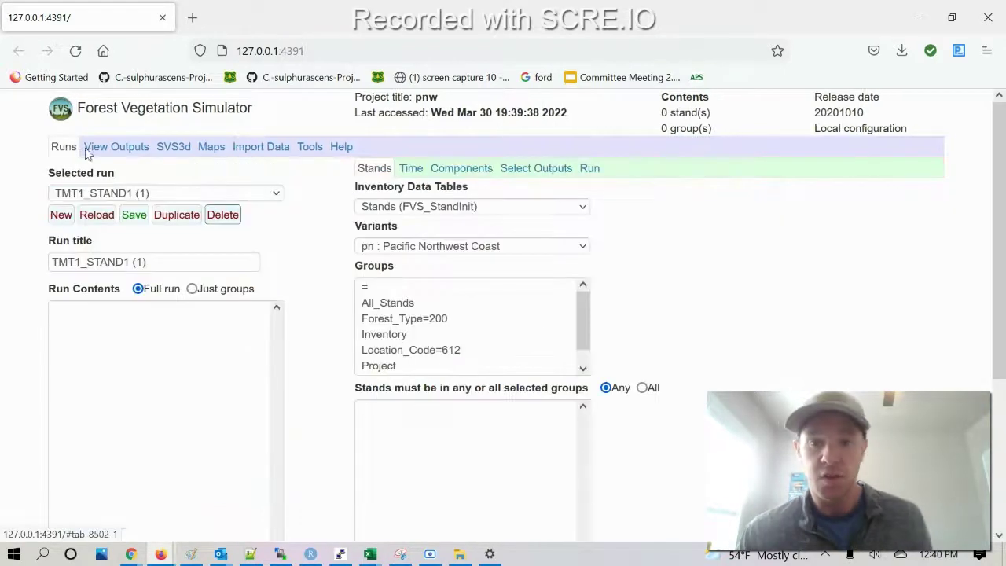
click(485, 305)
click(425, 410)
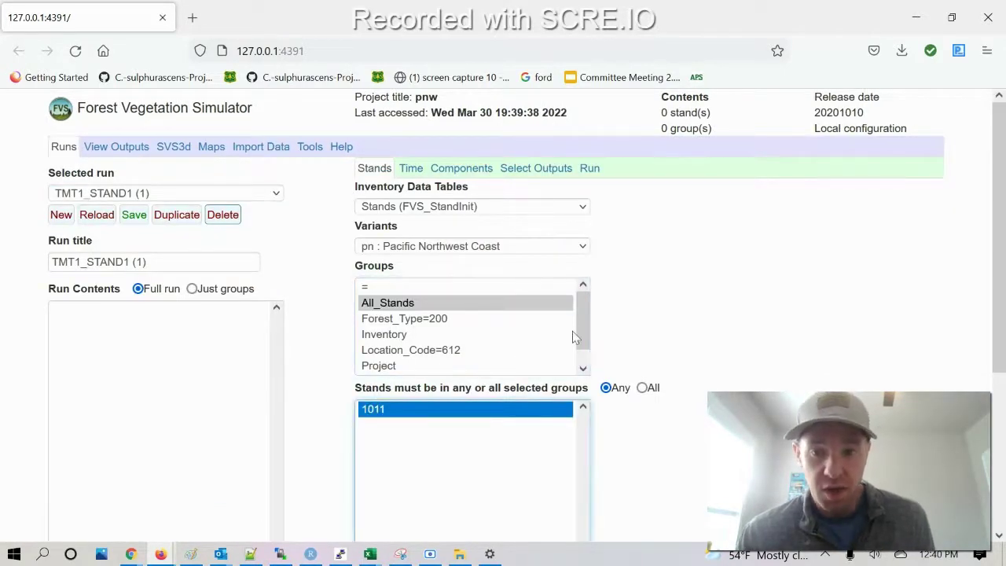
scroll(577, 326, down, 1)
scroll(402, 335, down, 3)
scroll(519, 471, down, 1)
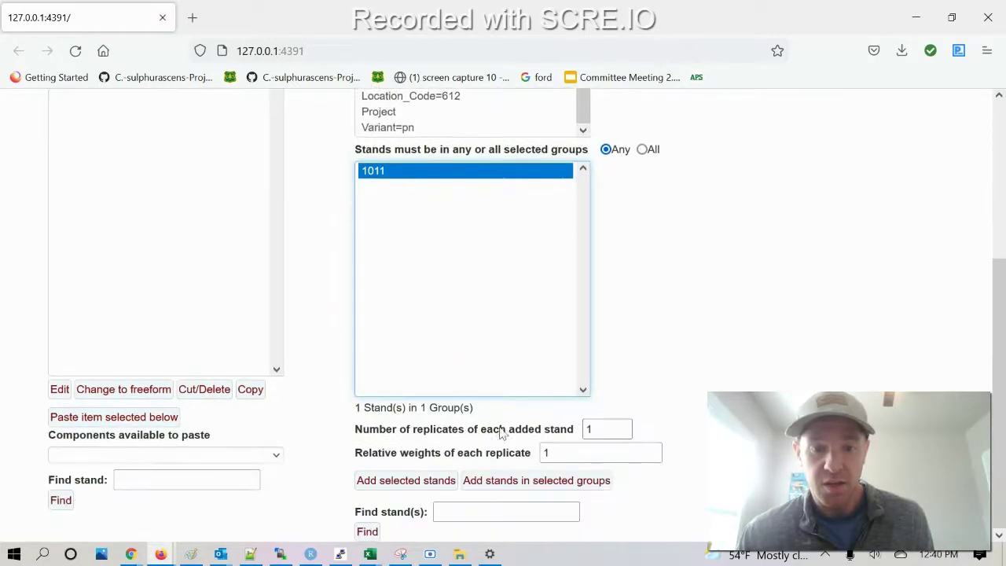
click(426, 479)
scroll(569, 348, up, 3)
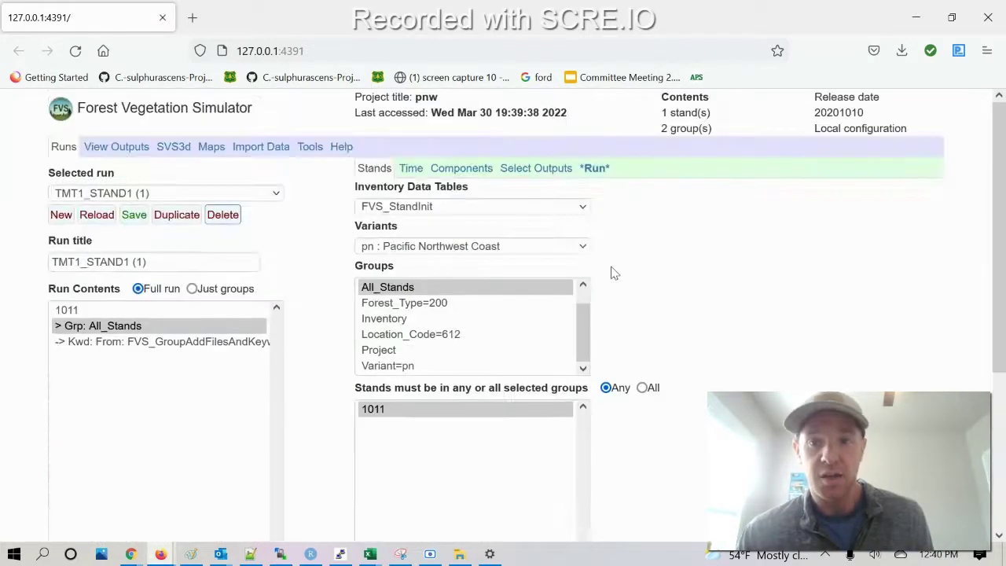
Set the projection to start in 1990 and end in 2020
click(411, 168)
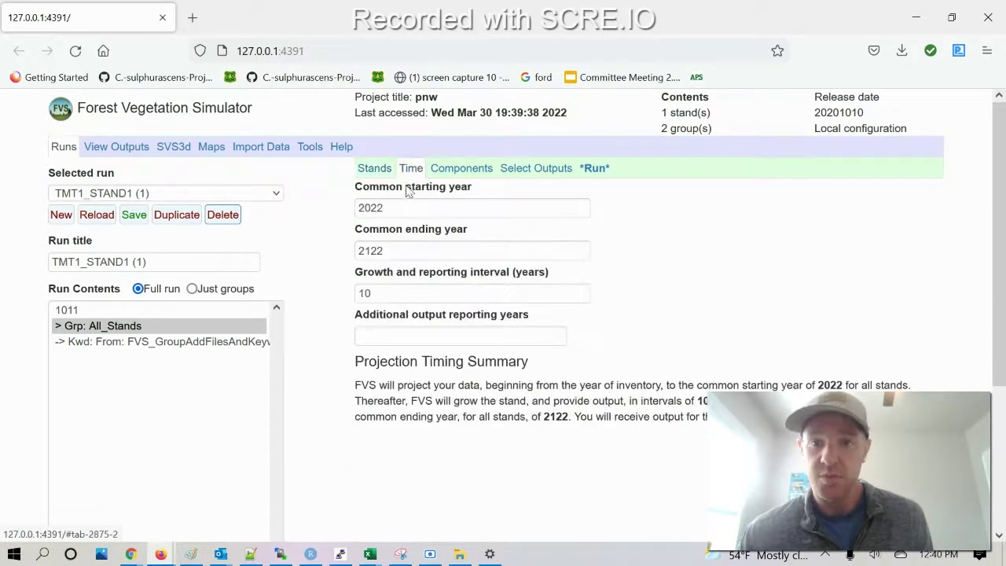
double_click(401, 207)
text(1990)
key(Tab)
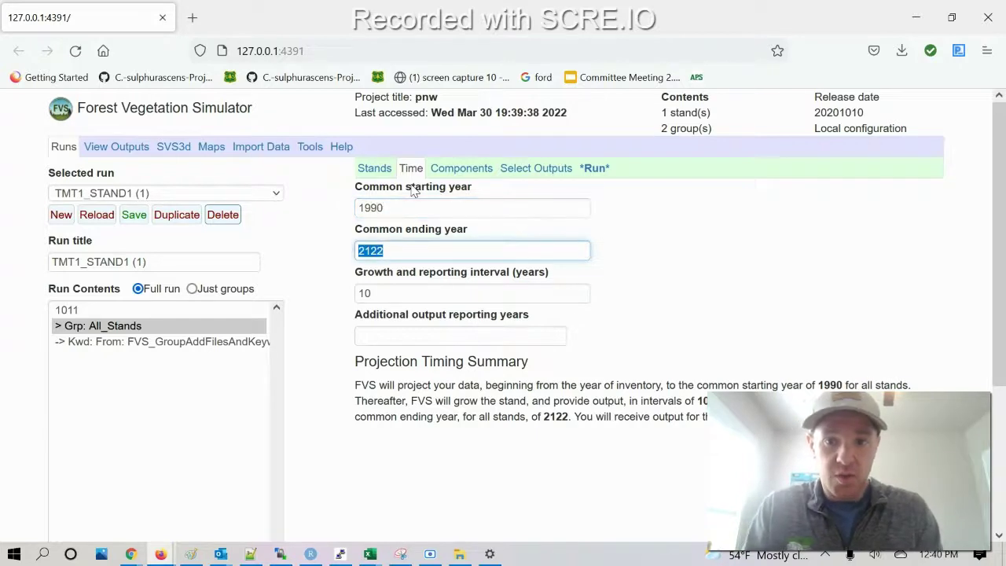
text(20)
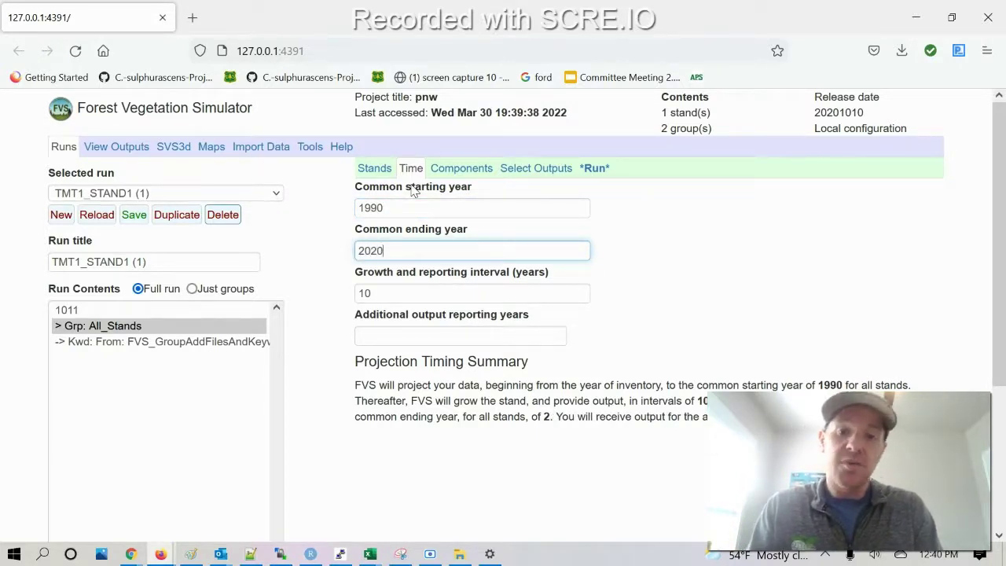
key(Tab)
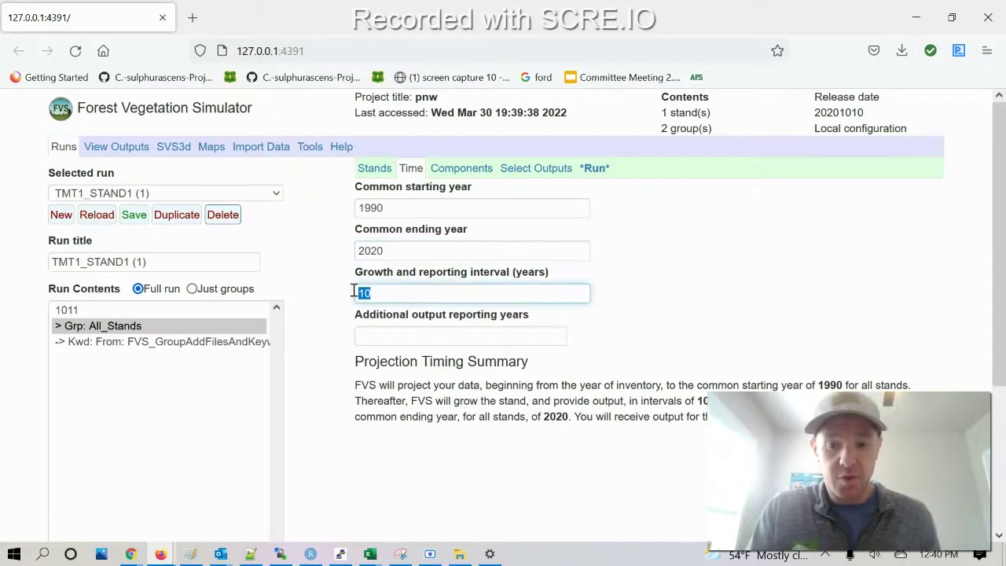
Set a 5-year interval and select Tree lists and Inventory Statistics outputs
text(5)
click(475, 168)
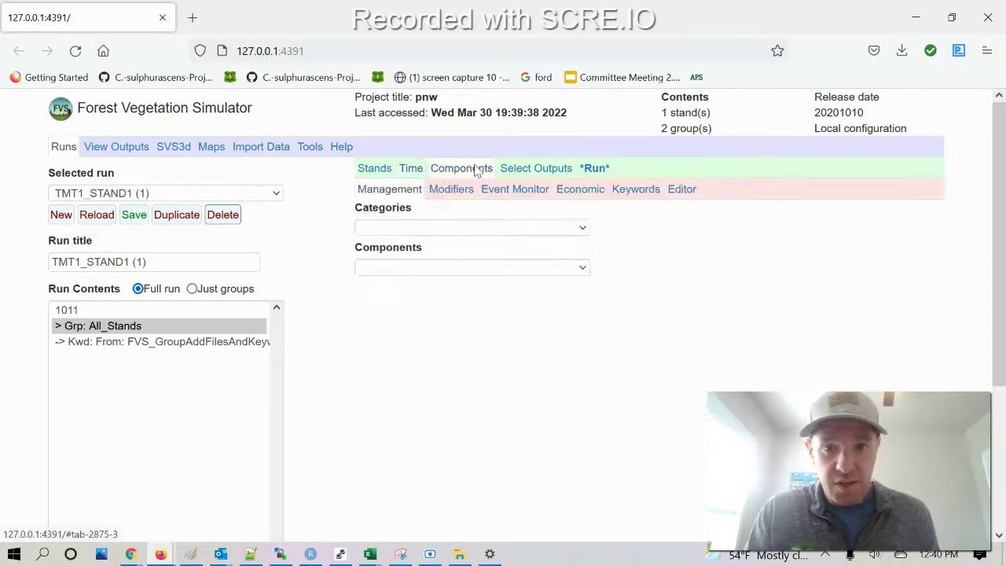
click(517, 169)
click(410, 302)
scroll(440, 310, down, 2)
click(415, 409)
Show the Run settings with management ID A043 and the default run script
scroll(631, 337, up, 1)
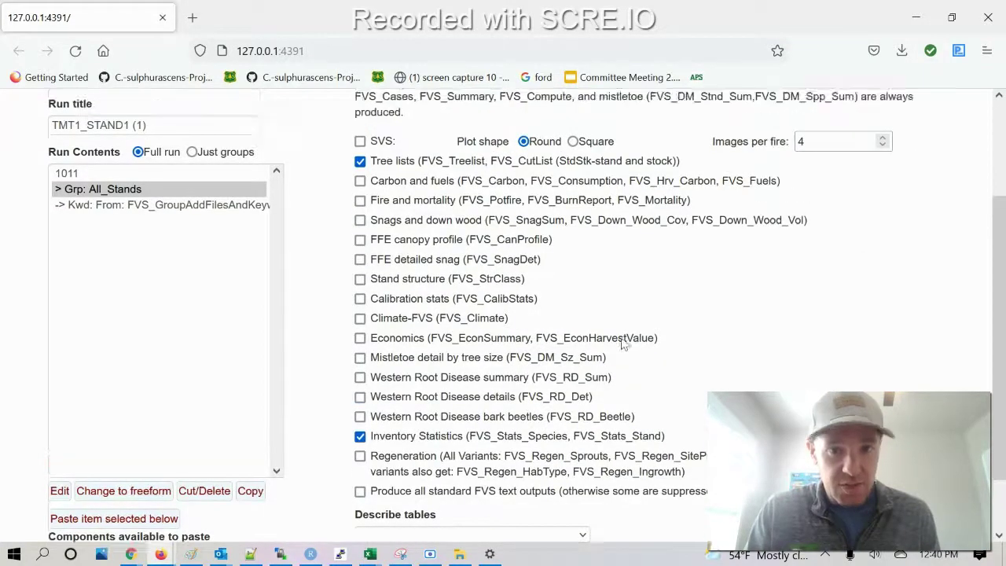
drag(994, 229, 994, 173)
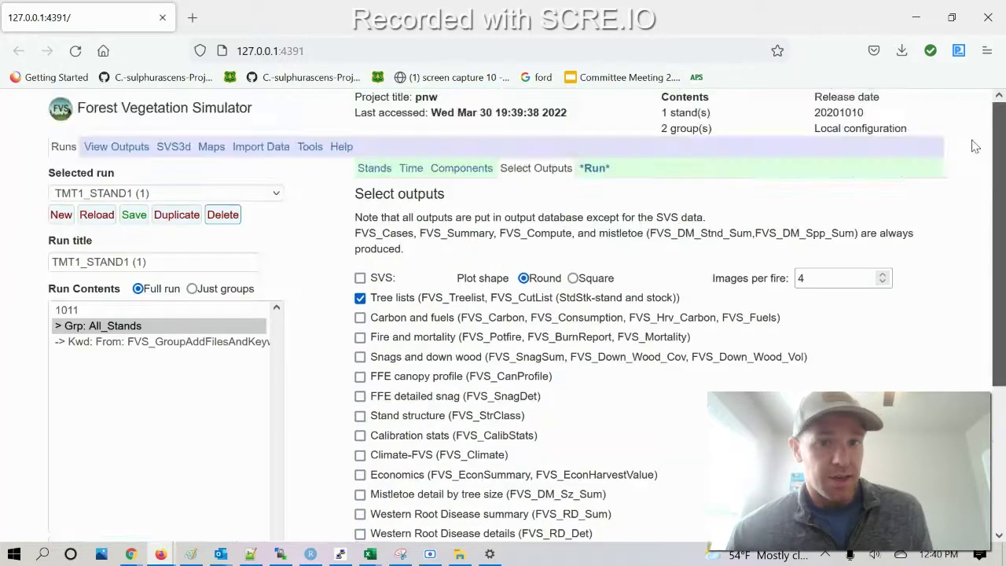
click(595, 169)
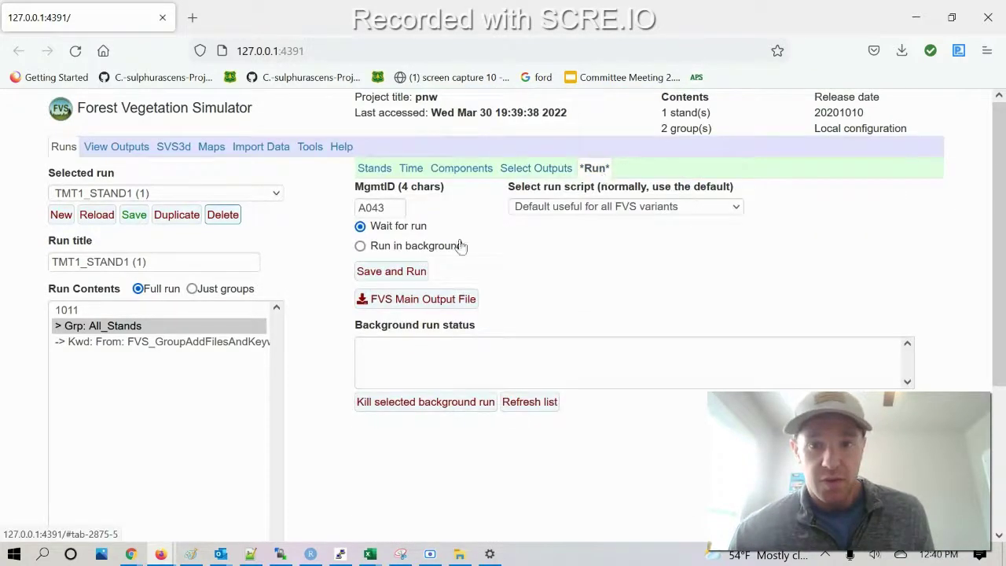
Run the simulation and drag TMT1_STAND1 (1)_FVSoutput.txt from downloads onto the desktop
click(409, 272)
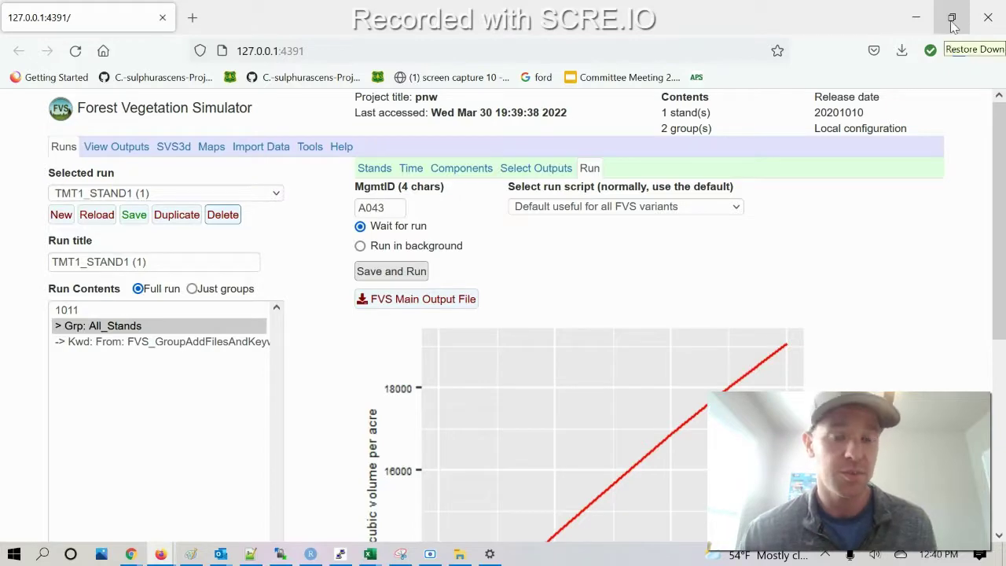
click(950, 22)
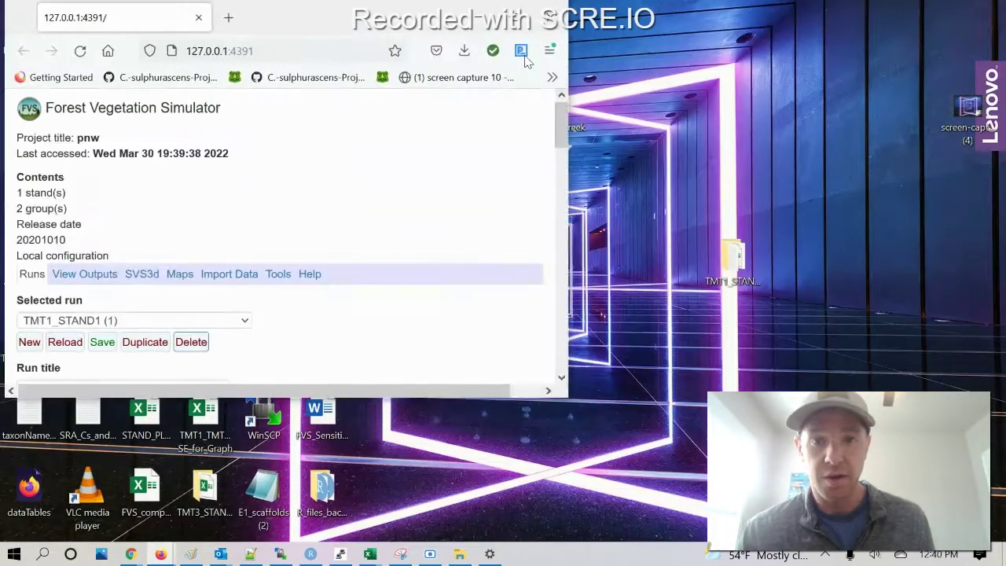
click(516, 17)
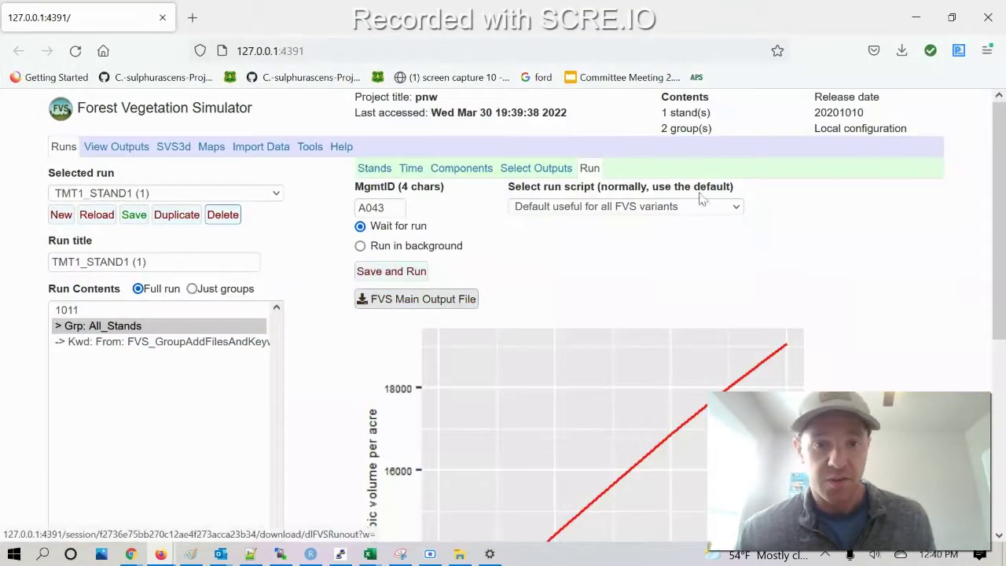
click(901, 50)
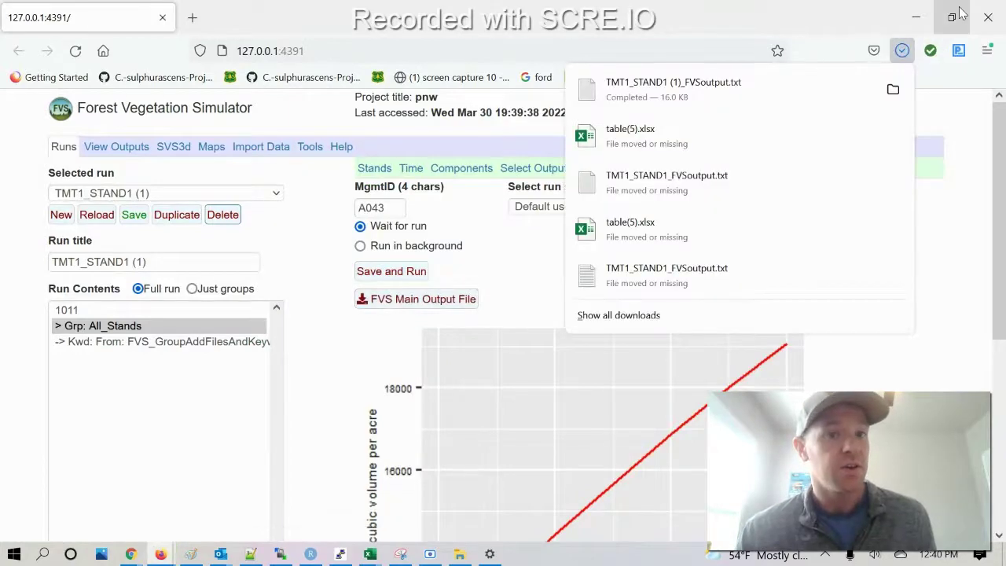
click(952, 16)
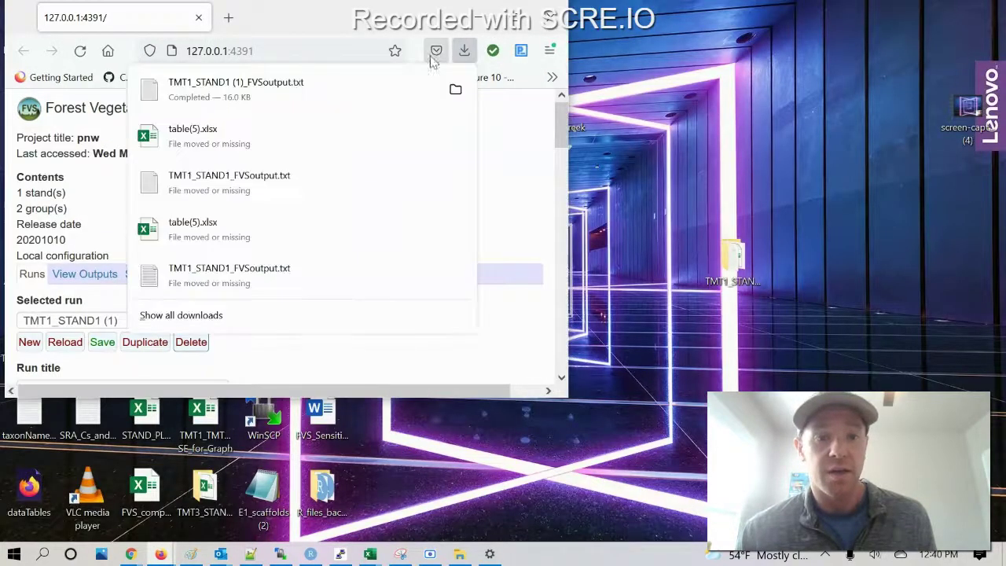
drag(298, 98, 728, 258)
Delete the four old files from the TMT1_STAND1_FVS folder
double_click(729, 258)
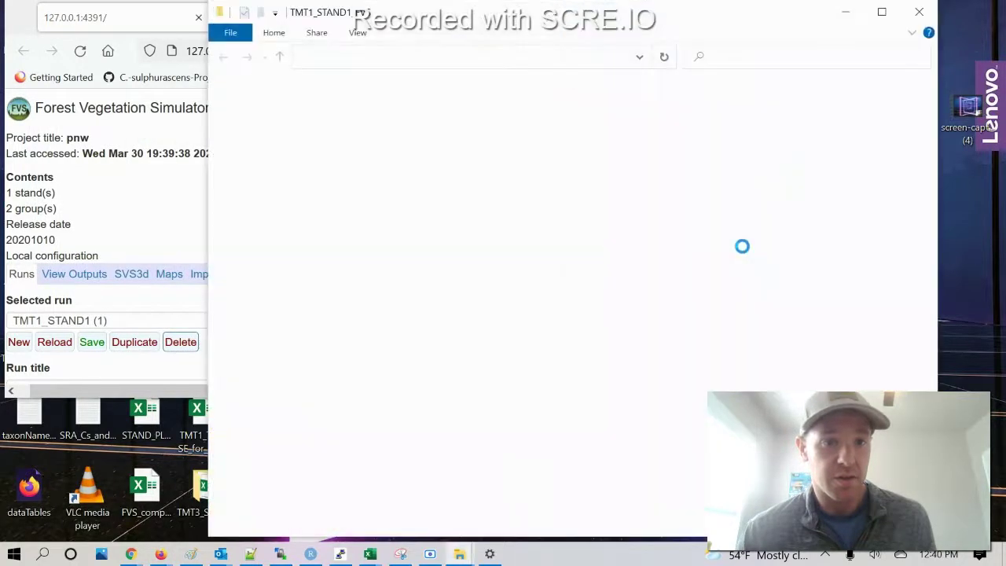
drag(640, 260, 438, 93)
key(Delete)
Move the output text file into the TMT1_STAND1_FVS folder and rename it FVS_log
drag(779, 23, 623, 52)
drag(794, 185, 287, 197)
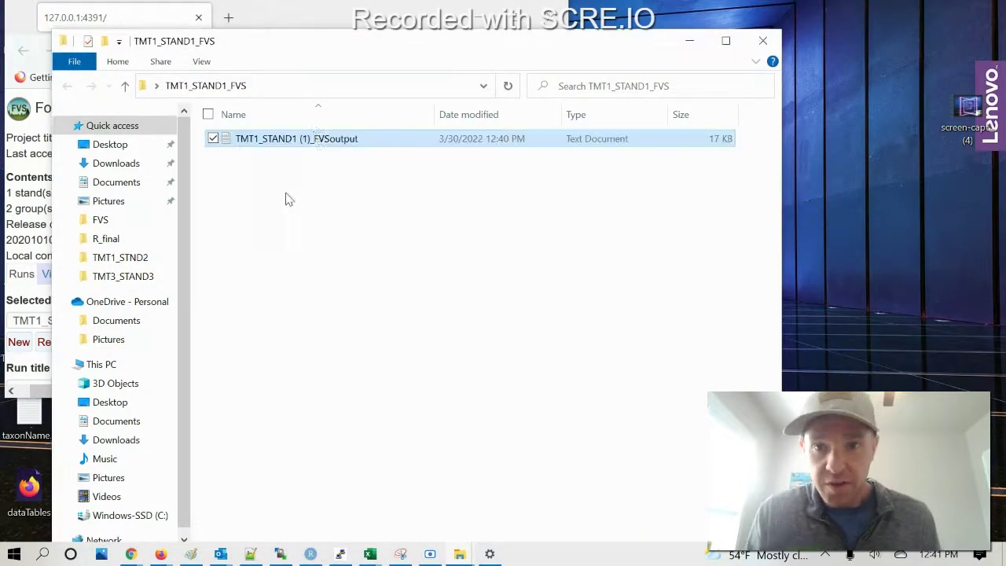
double_click(314, 136)
right_click(313, 137)
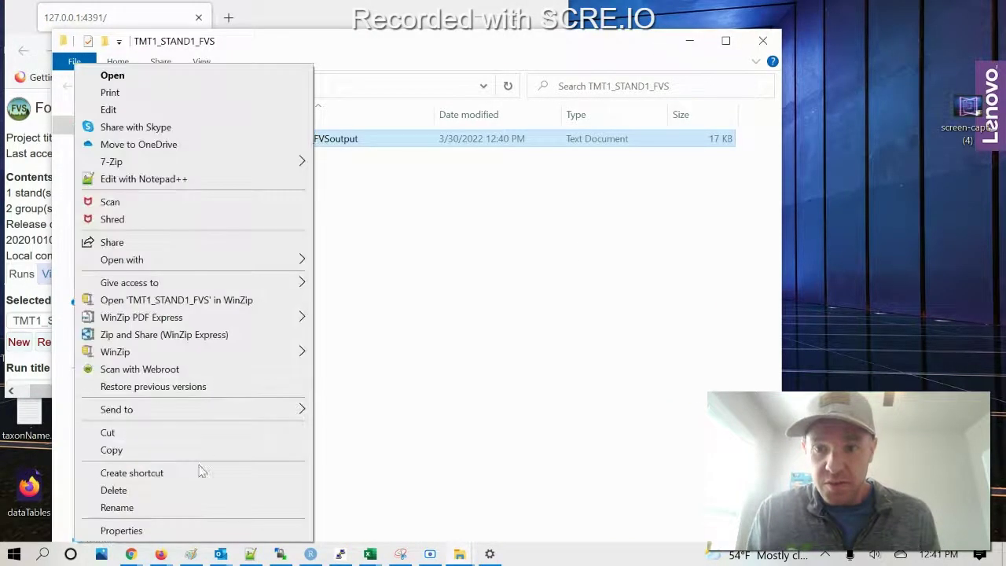
click(182, 507)
text(FVS_log)
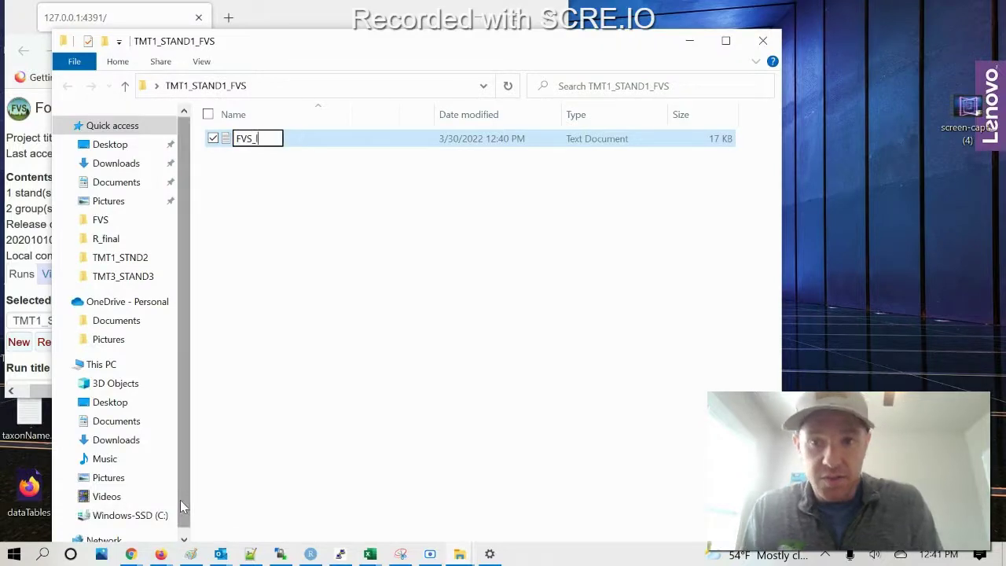
click(273, 13)
Load run TMT1_STAND1 (1) outputs, explore its 1990–2020 summary table and download it as table(5).xlsx
double_click(273, 13)
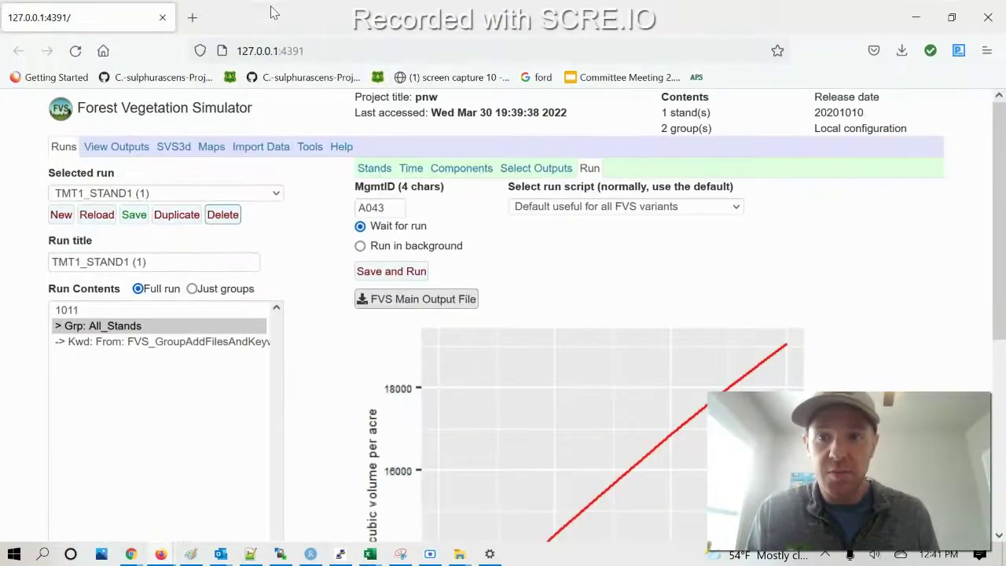
click(116, 147)
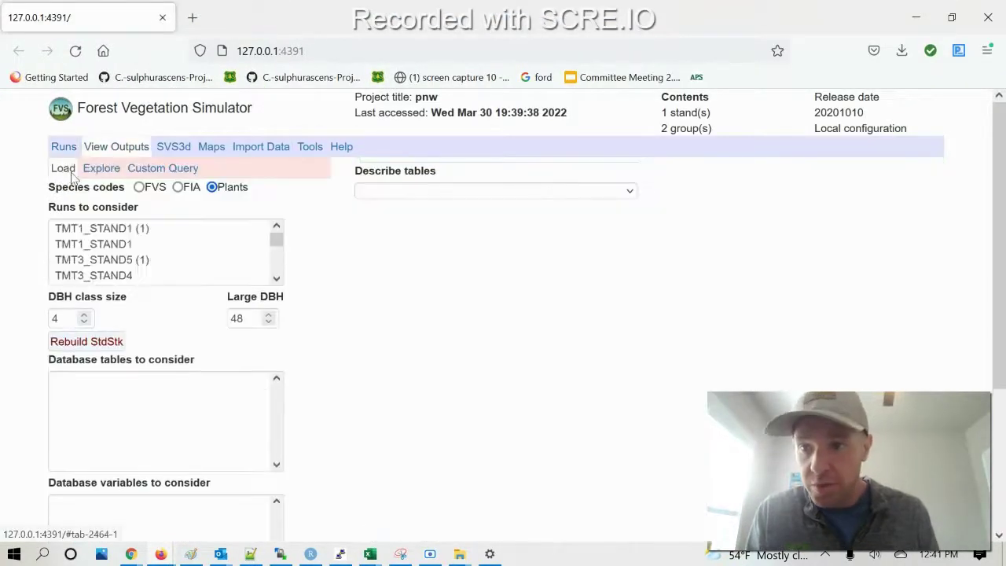
click(88, 228)
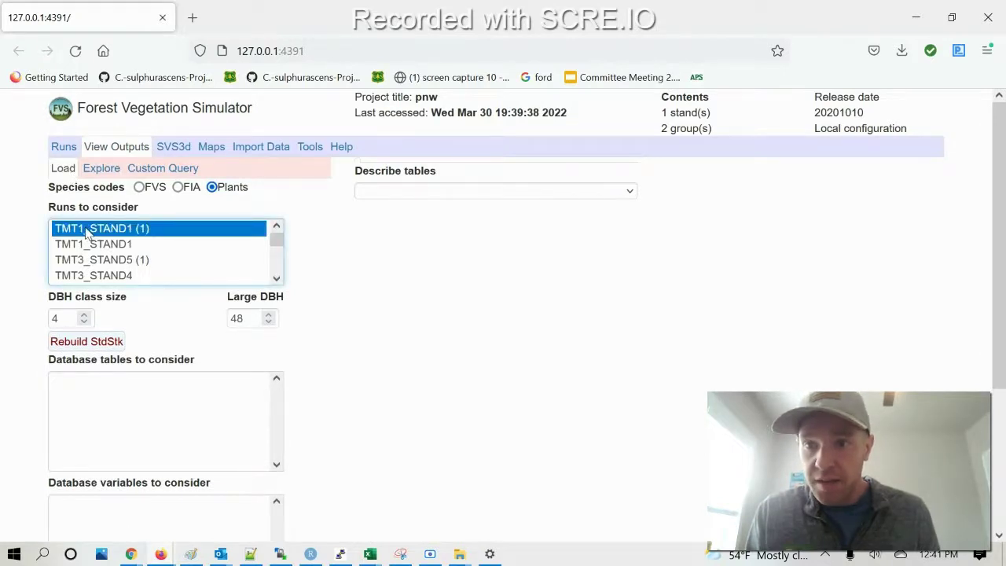
click(101, 168)
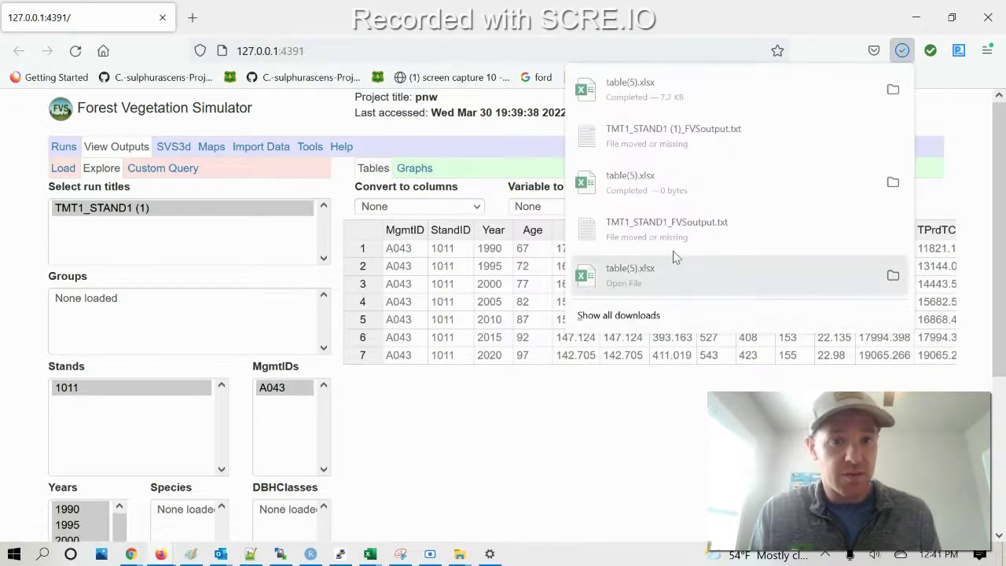
click(953, 21)
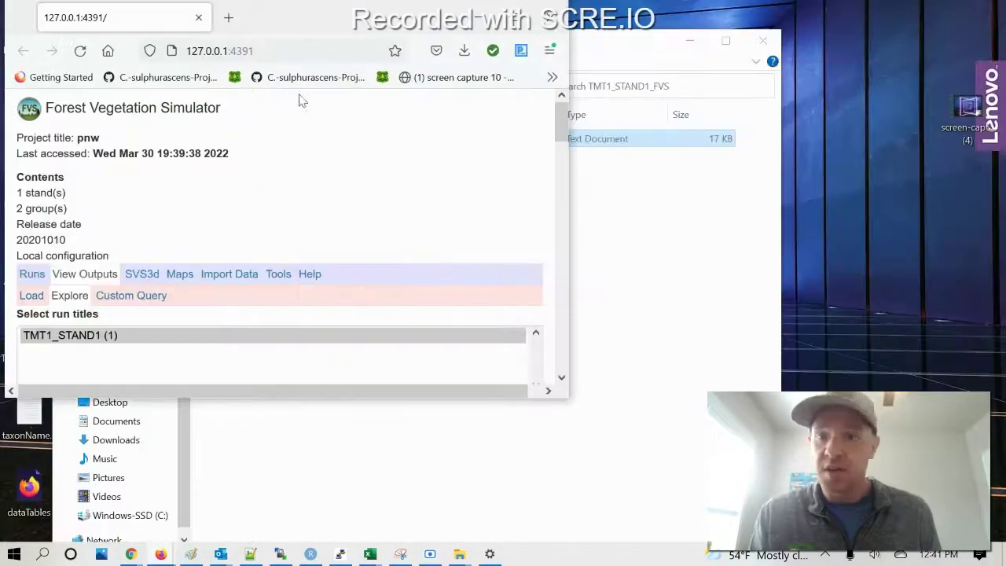
click(463, 51)
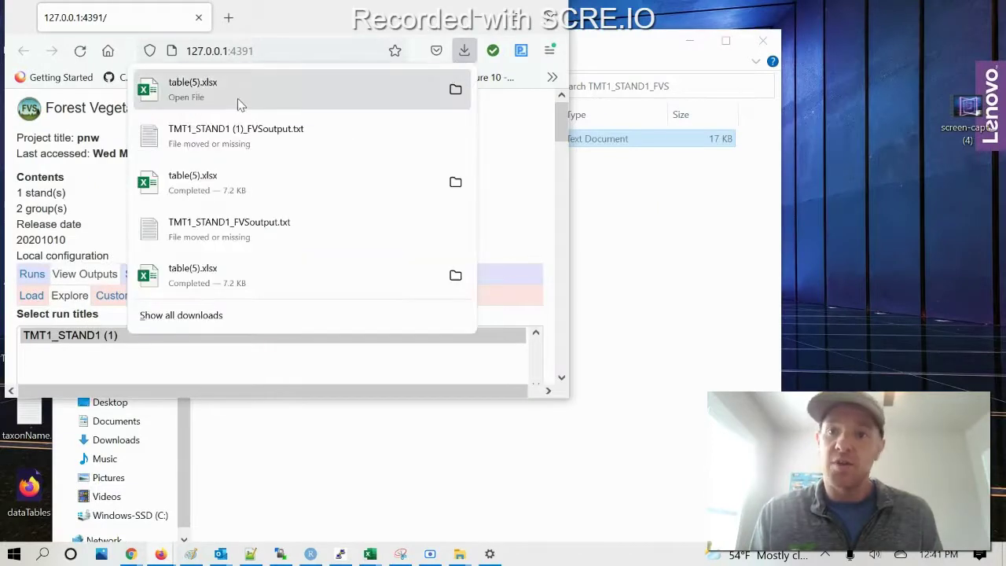
Move table(5).xlsx from downloads into the TMT1_STAND1_FVS folder and rename it FVS_output
drag(240, 101, 660, 204)
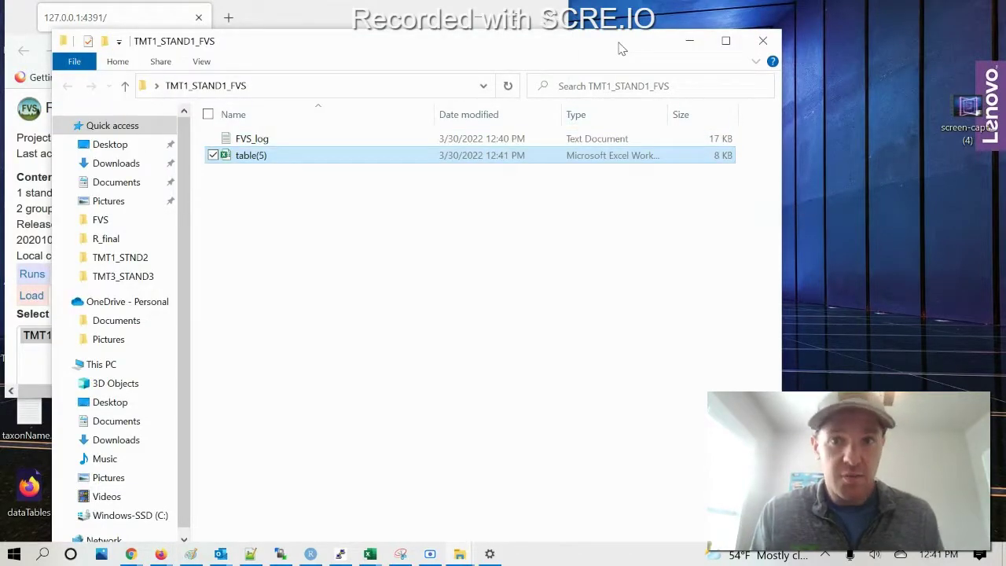
double_click(262, 151)
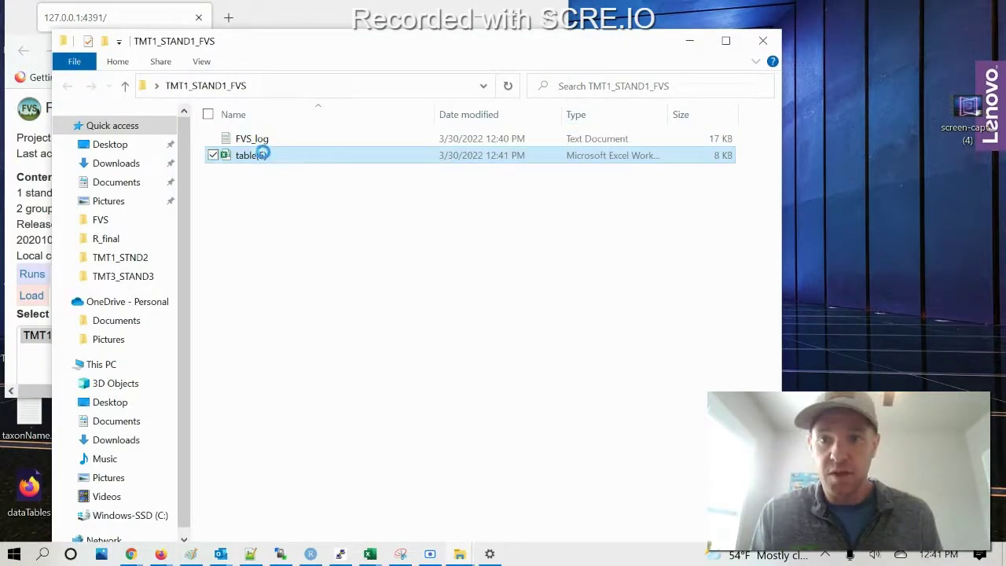
right_click(263, 155)
click(170, 505)
text(FVS_output)
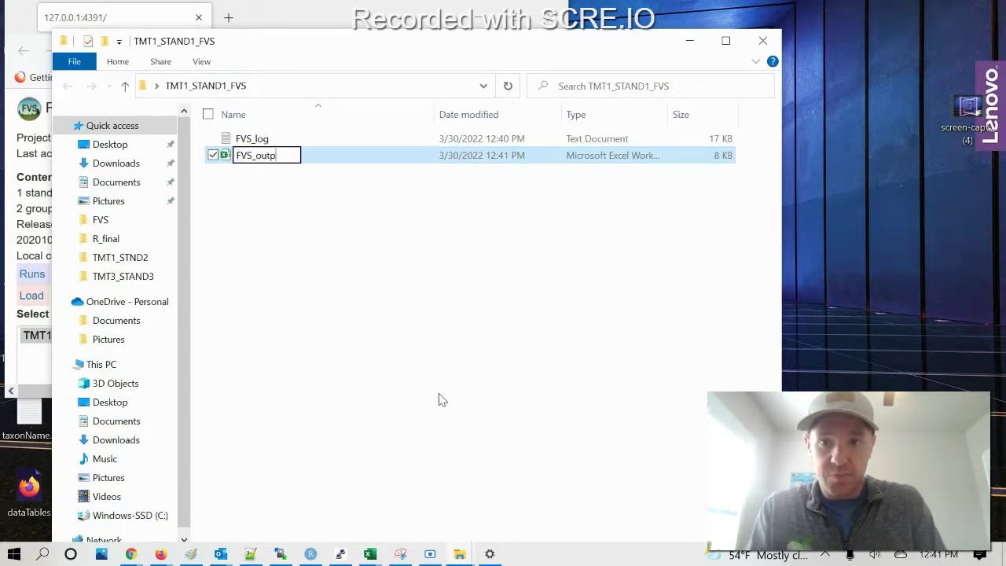
double_click(414, 6)
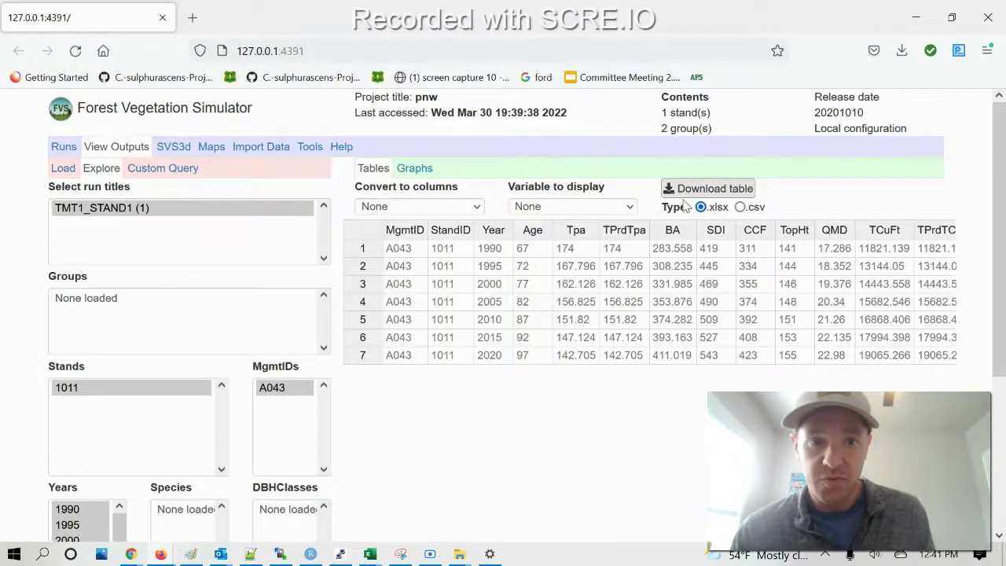
Return to the run setup and list the modifier categories under Components > Modifiers
click(62, 147)
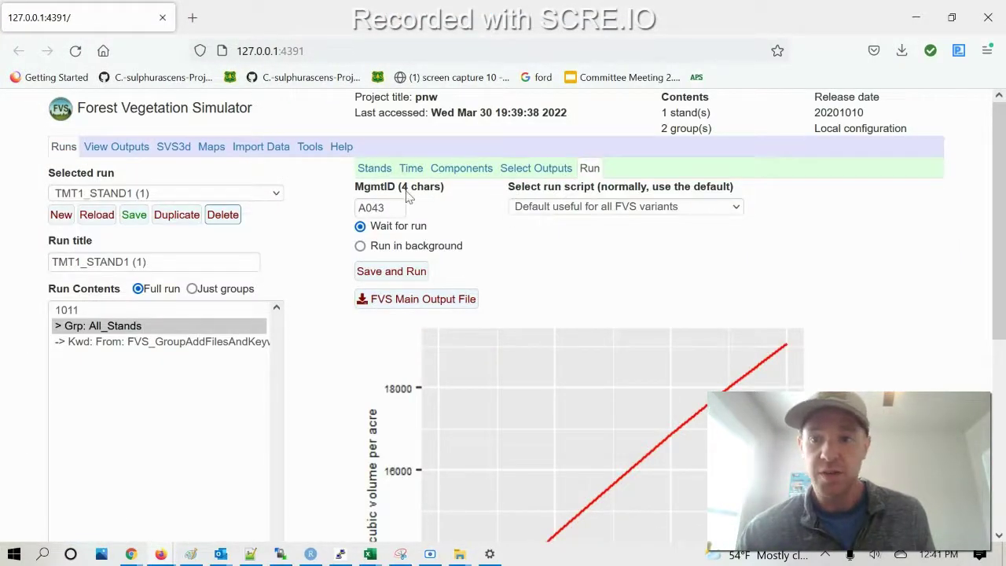
click(464, 169)
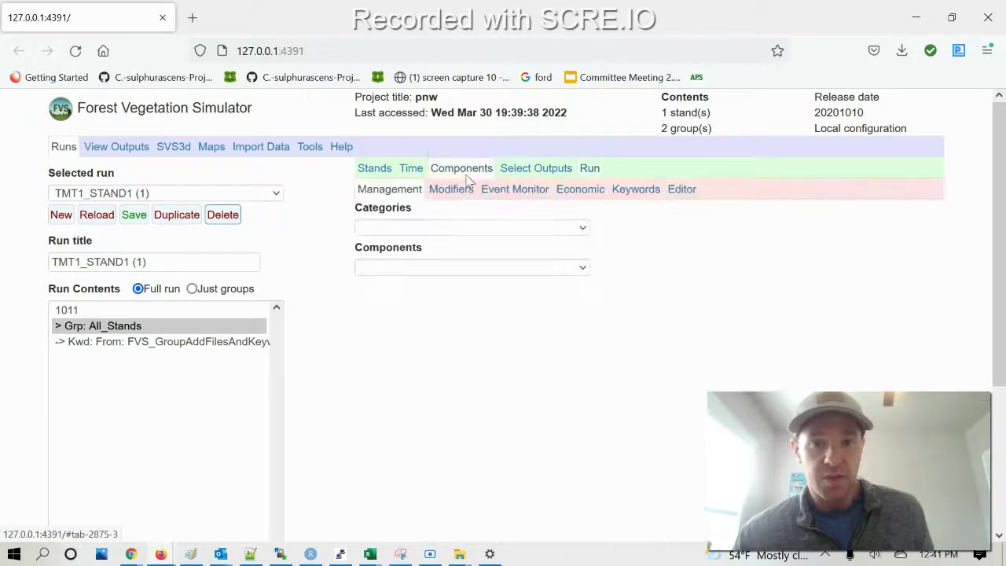
click(460, 197)
click(443, 227)
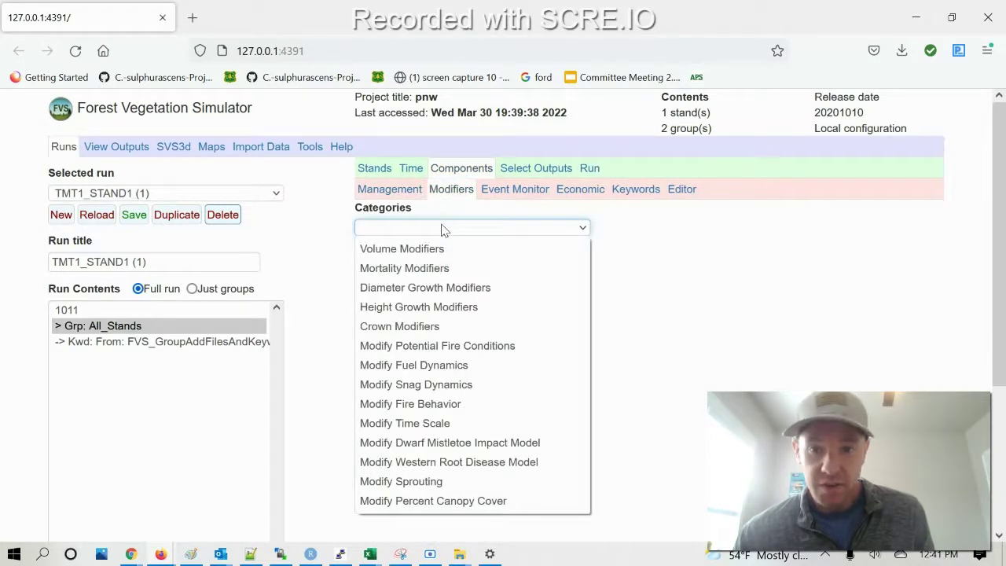
Add an Initialize Root Disease component with disease type 4 = phellinus
click(481, 463)
click(550, 268)
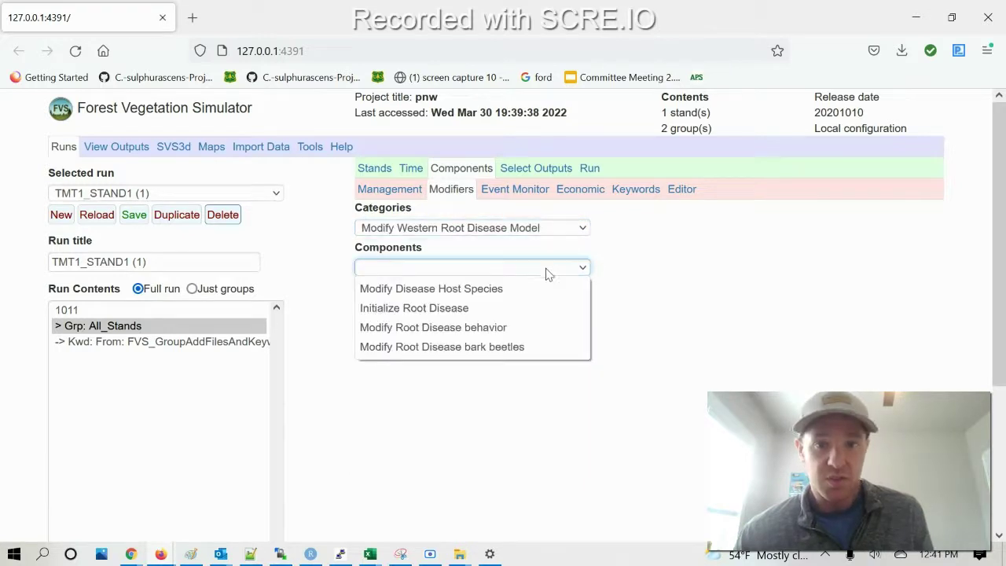
click(509, 309)
click(573, 337)
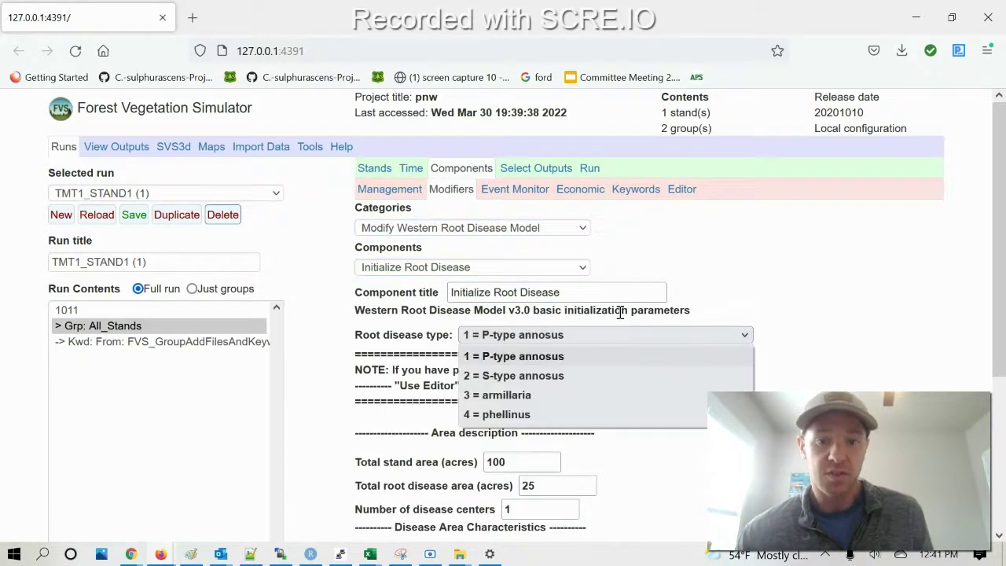
click(583, 416)
Enter .25 stand acres, .0625 disease acres, 20 centers, 85 infected and 85 uninfected trees, and the infected-root proportion
scroll(723, 273, down, 3)
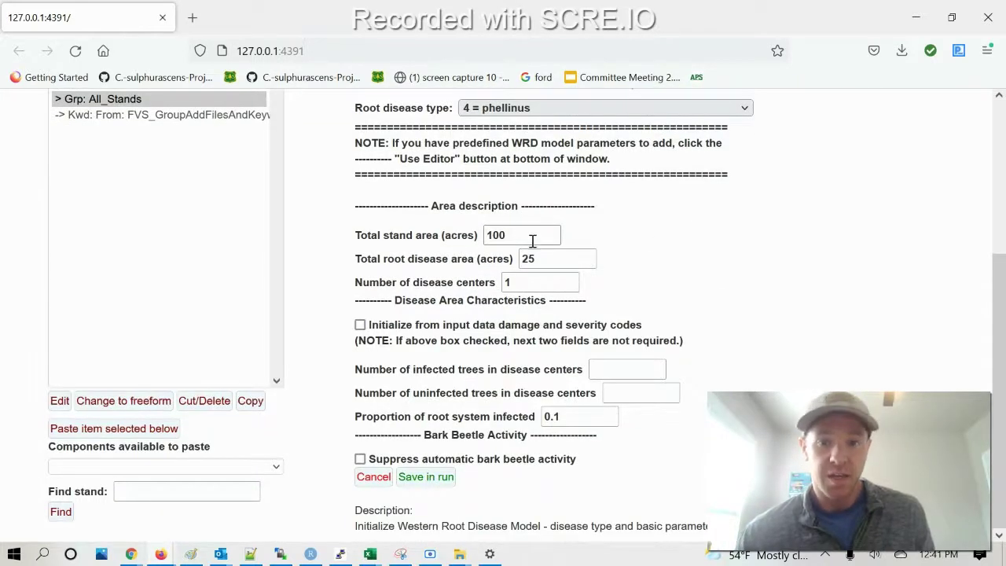
drag(532, 234, 466, 234)
text(.25)
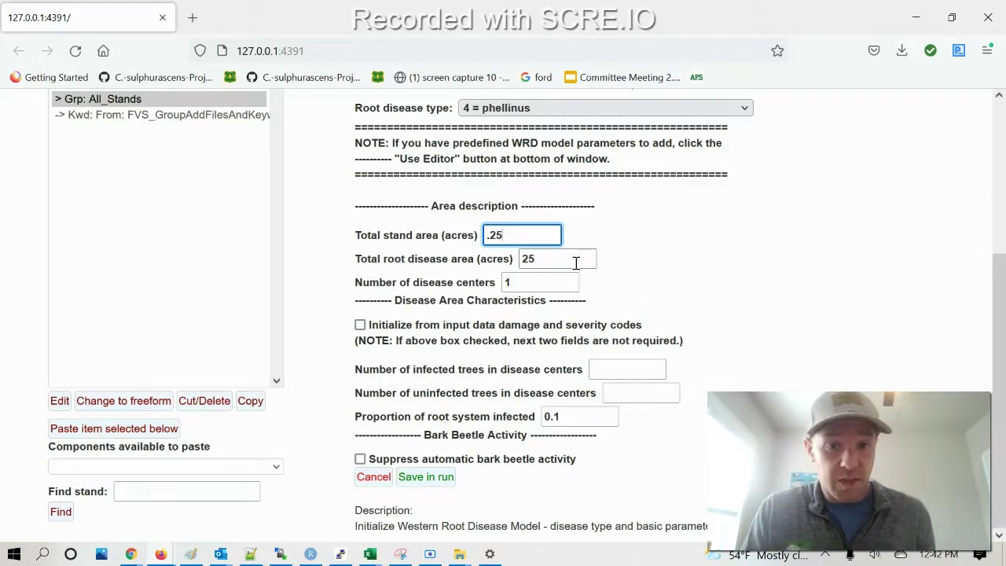
click(576, 263)
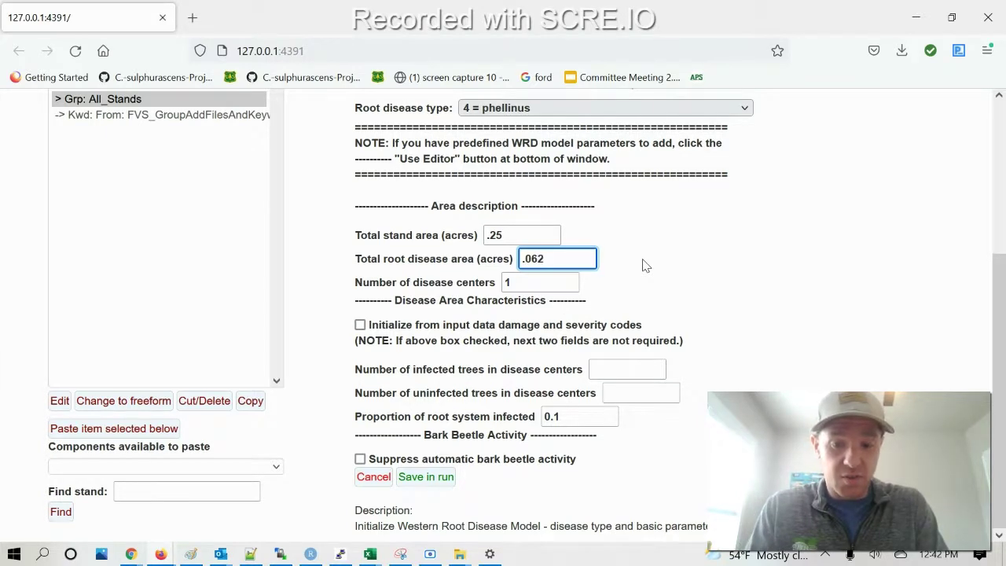
click(576, 284)
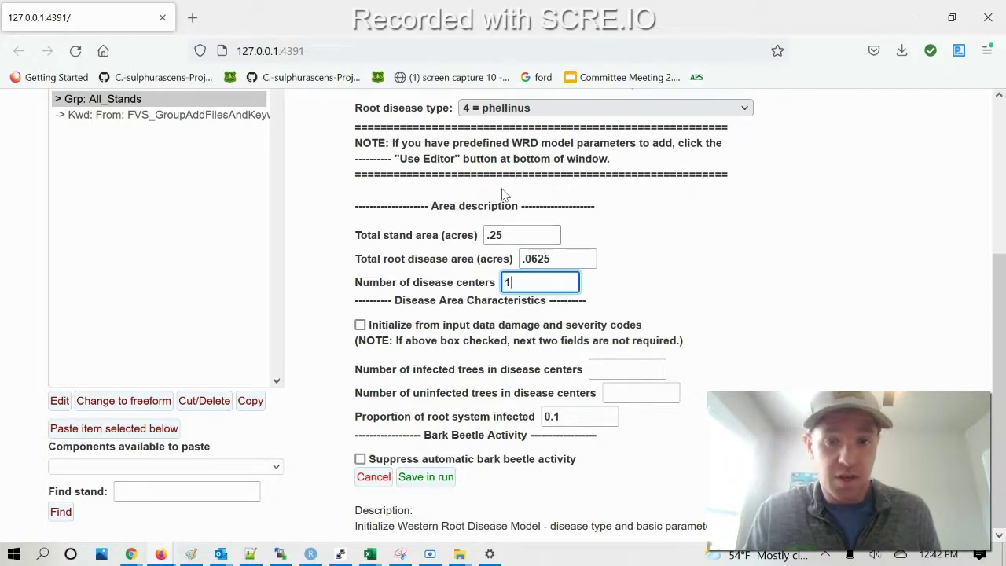
double_click(503, 282)
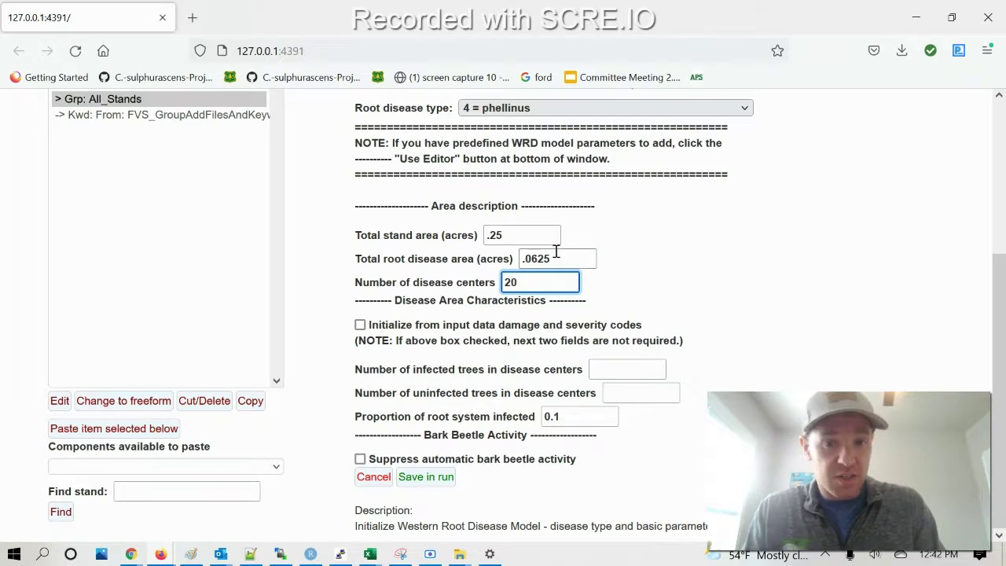
click(625, 363)
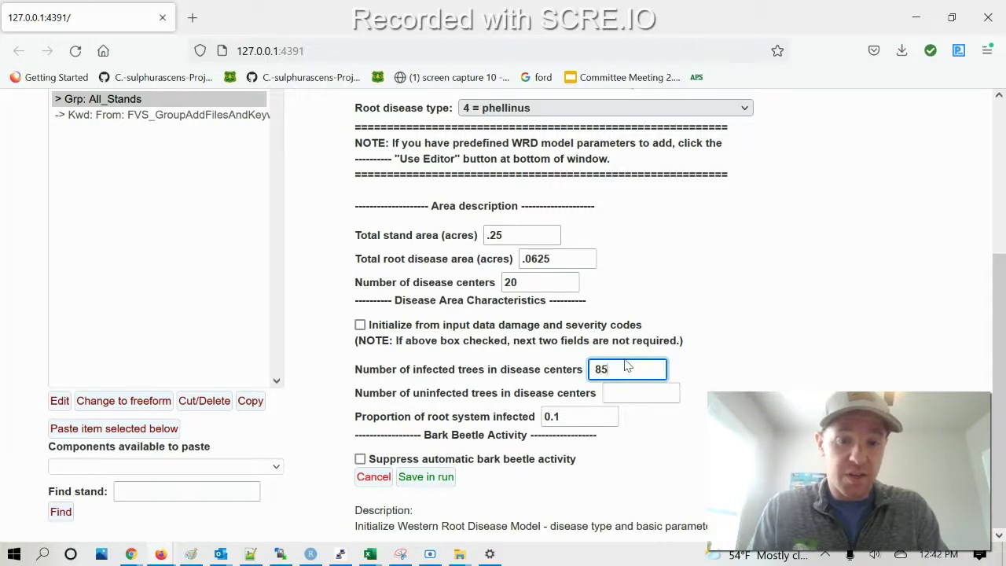
key(Tab)
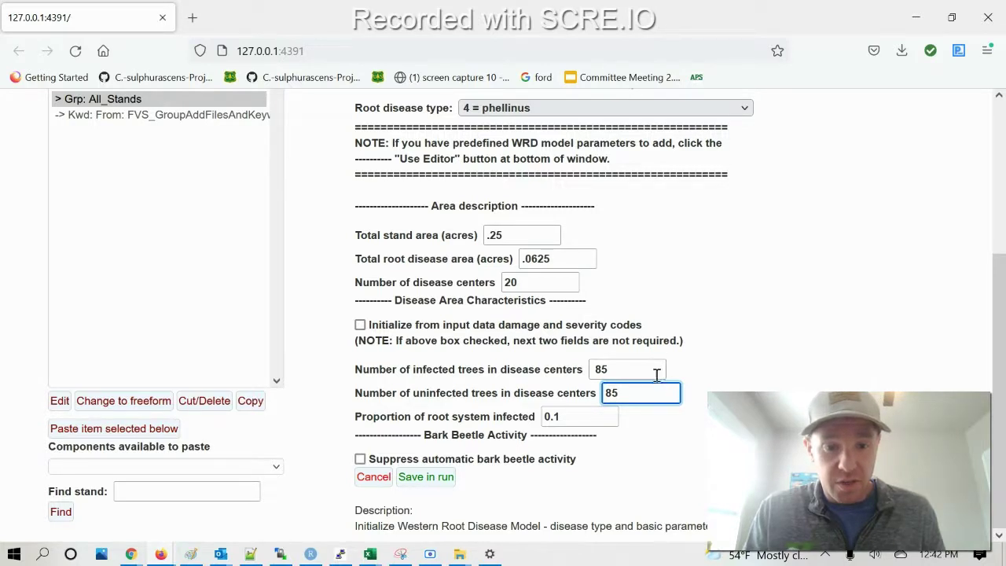
click(604, 418)
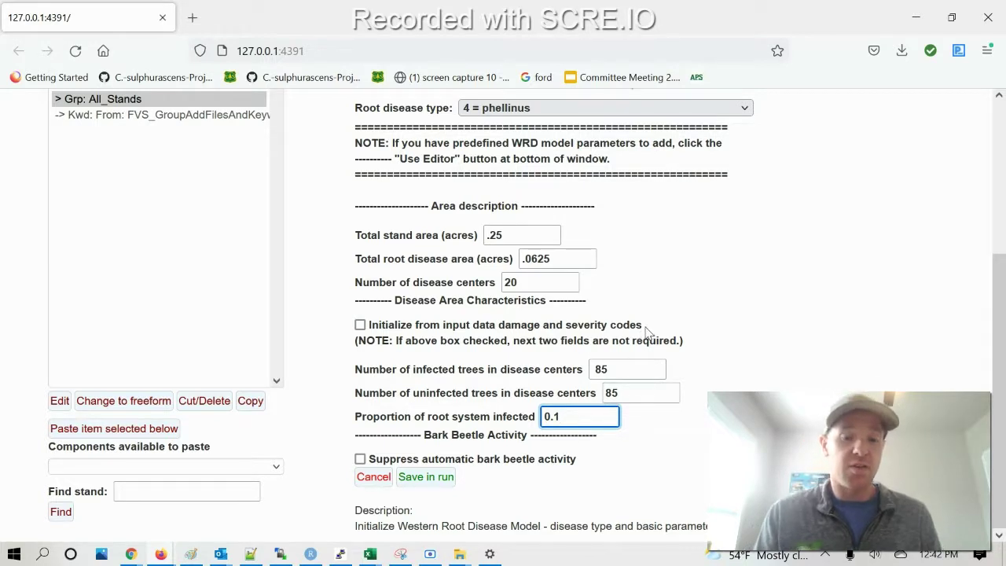
Save the root disease keyword and add the Western Root Disease summary, details and bark beetle outputs
click(426, 476)
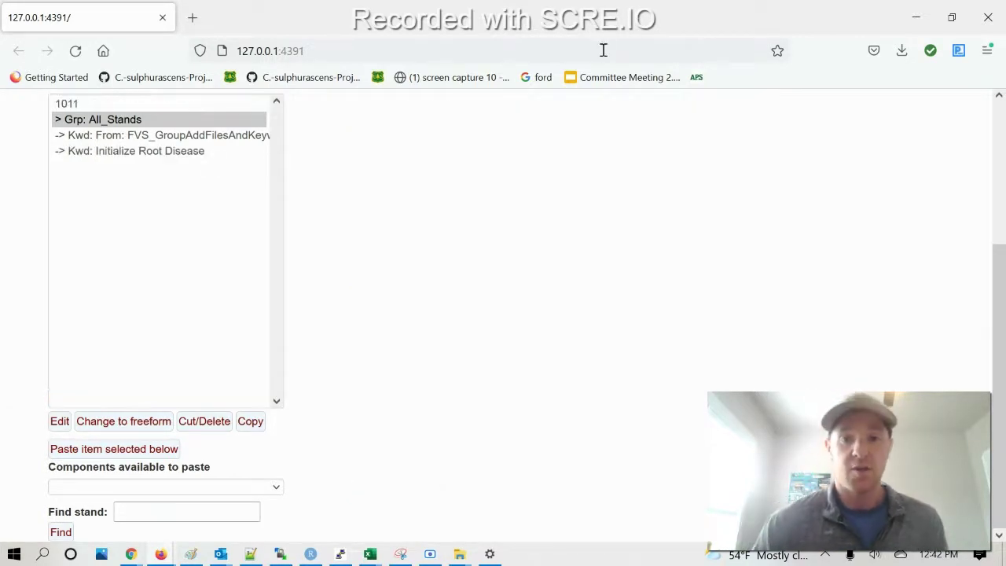
scroll(984, 301, up, 3)
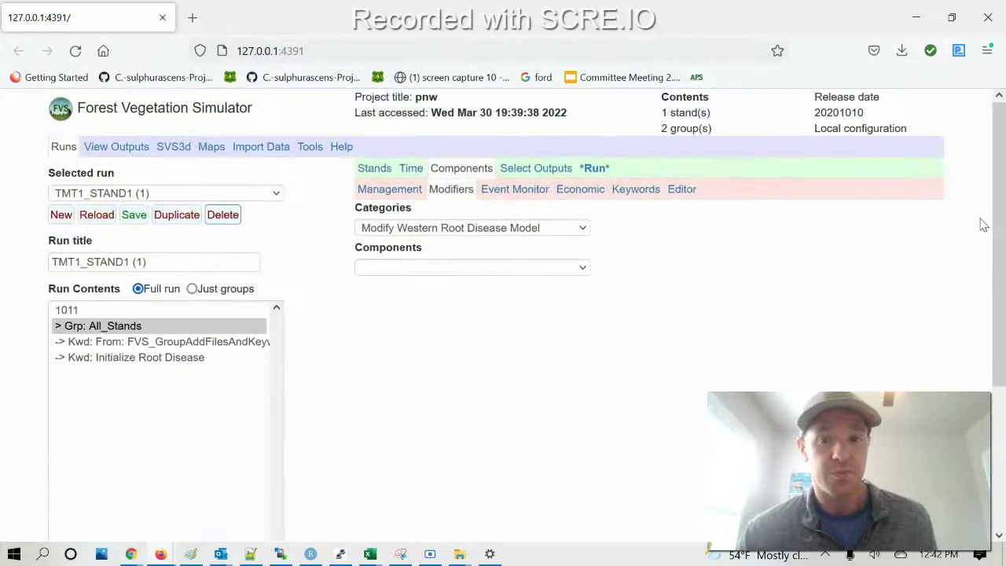
click(535, 168)
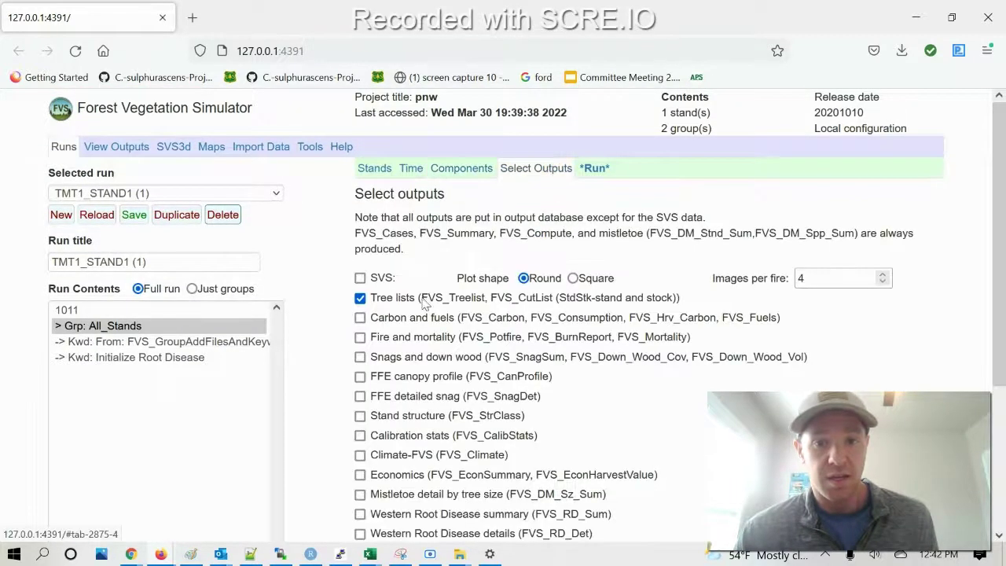
scroll(416, 312, down, 2)
click(418, 350)
click(419, 370)
click(424, 389)
Save and run the simulation with the root disease model included
scroll(617, 335, up, 1)
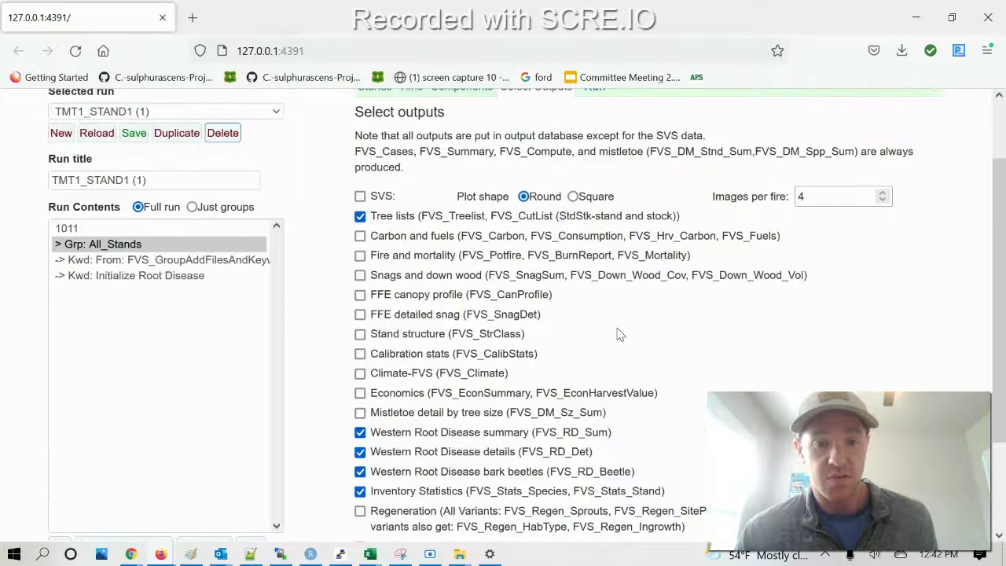
scroll(986, 231, up, 1)
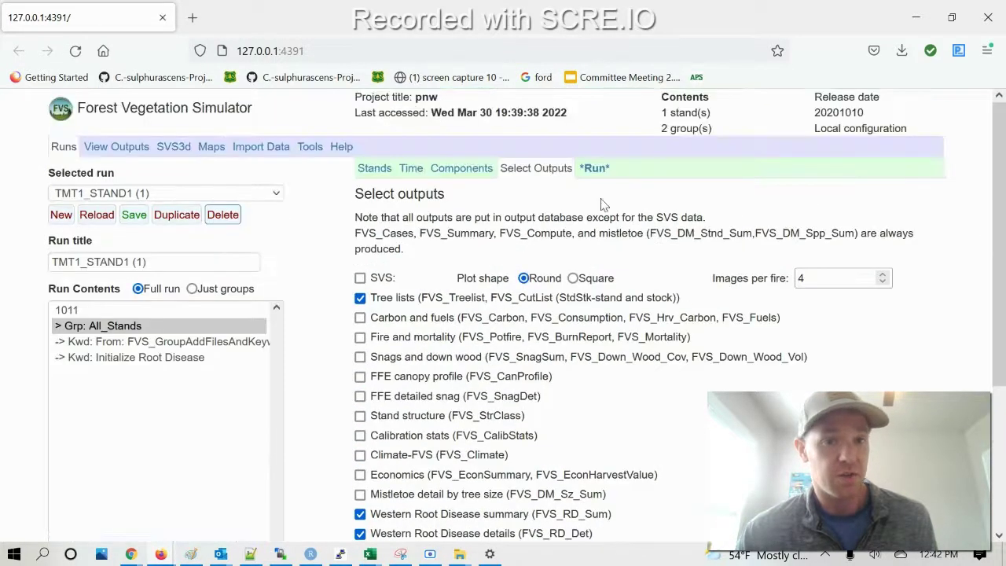
click(595, 168)
click(411, 275)
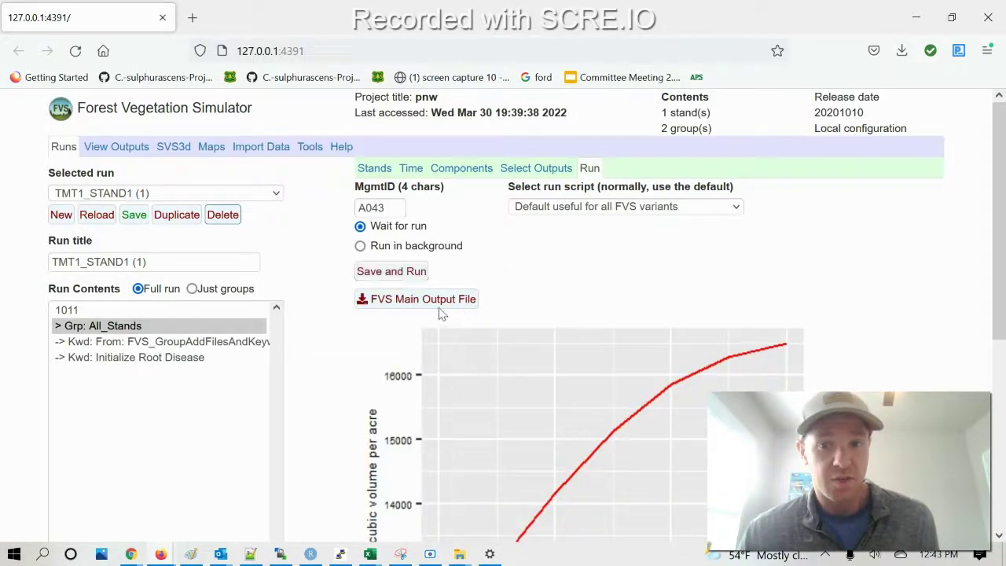
Download the re-run's FVS Main Output File
click(437, 305)
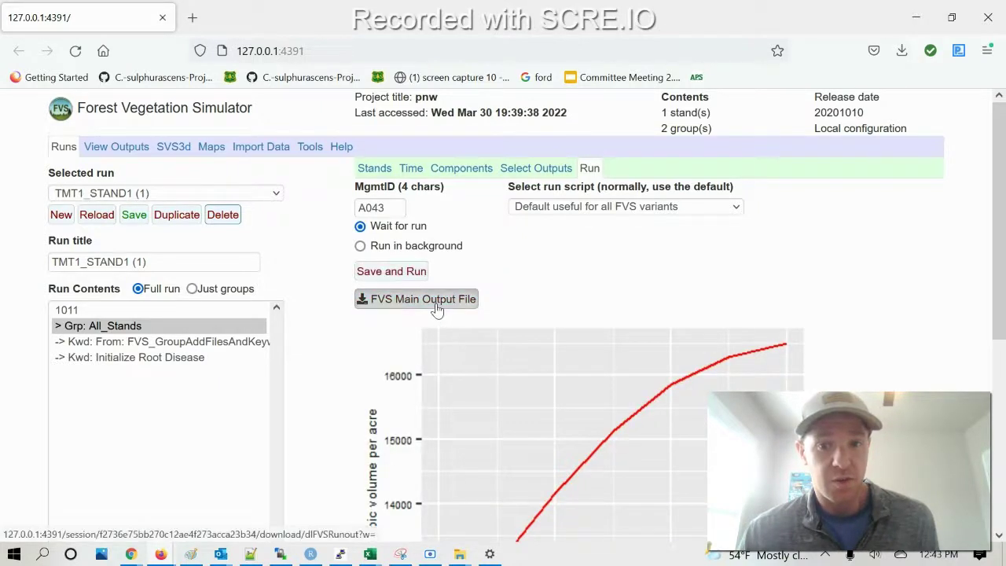
click(952, 17)
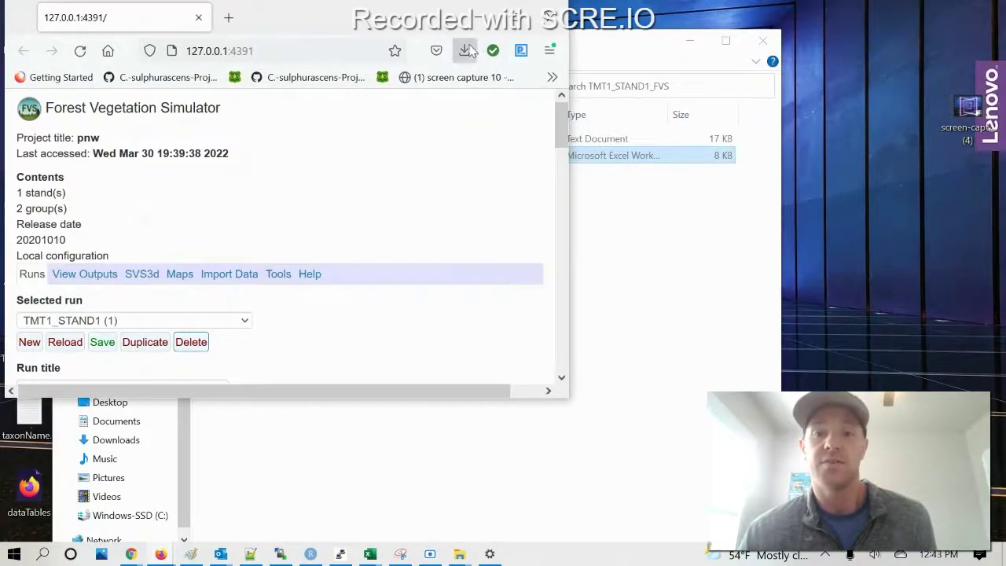
click(464, 50)
Move the output file into the TMT1_STAND1_FVS folder and rename it WRDM_log
drag(249, 110, 650, 312)
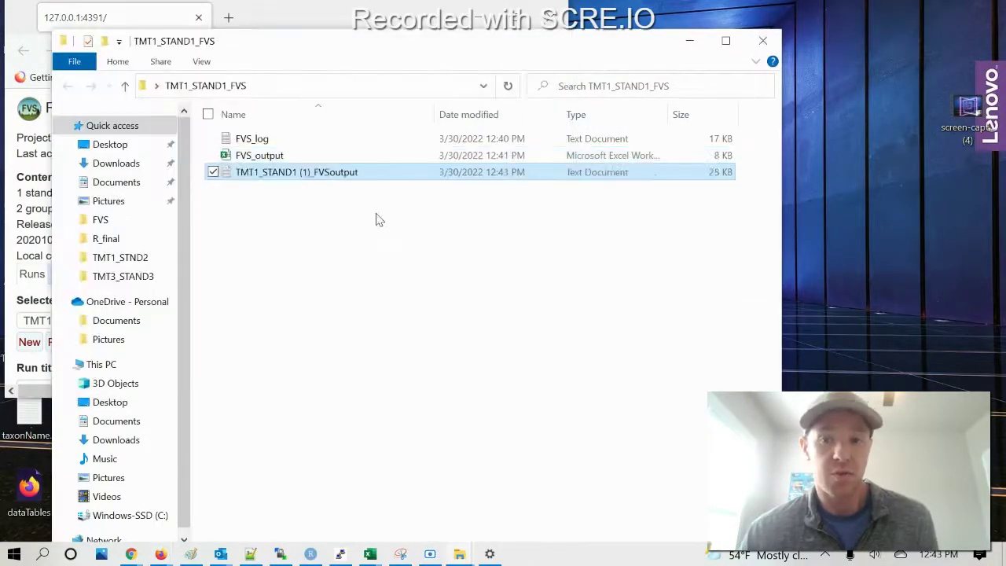
right_click(355, 179)
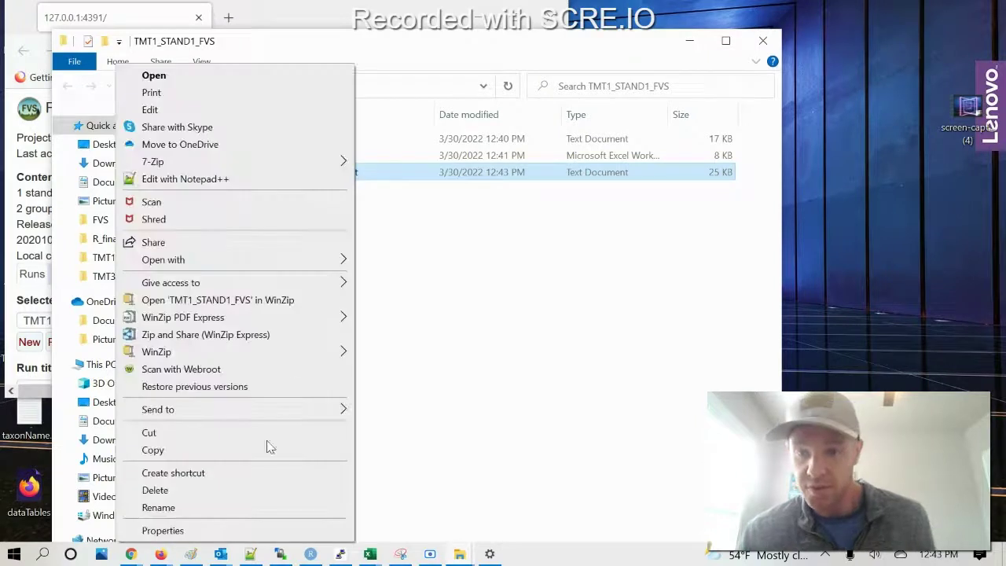
click(254, 509)
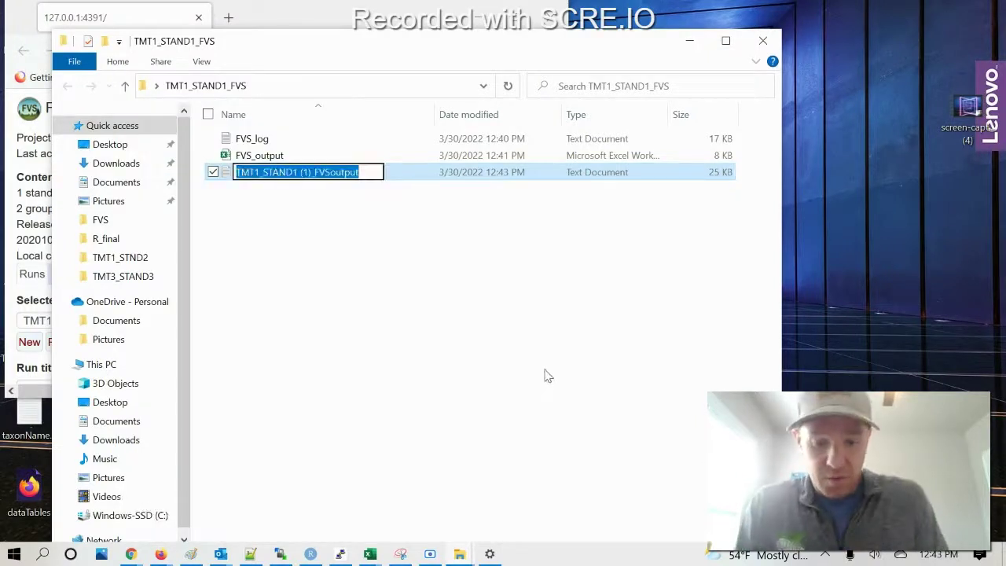
text(WRDM_log)
click(476, 16)
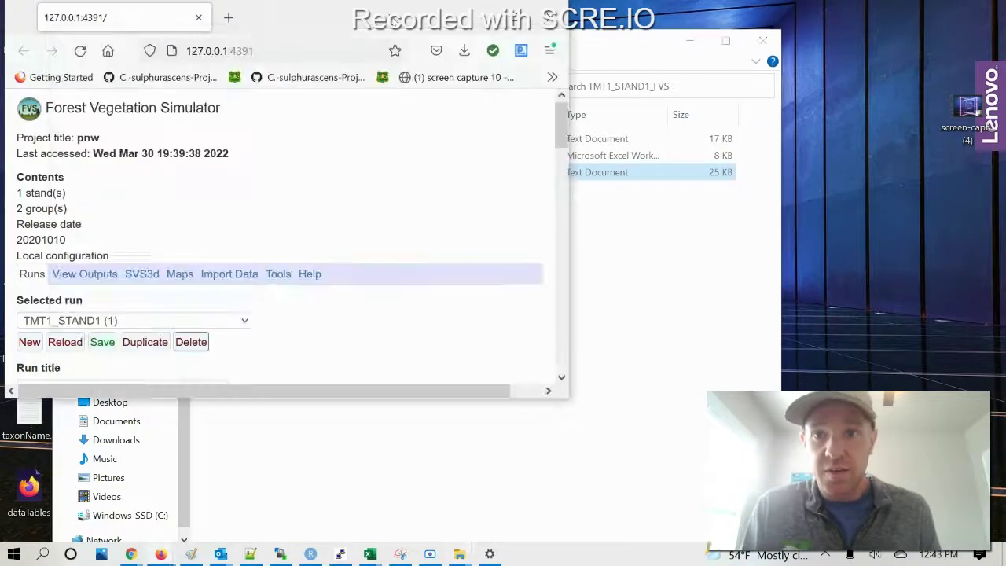
double_click(259, 16)
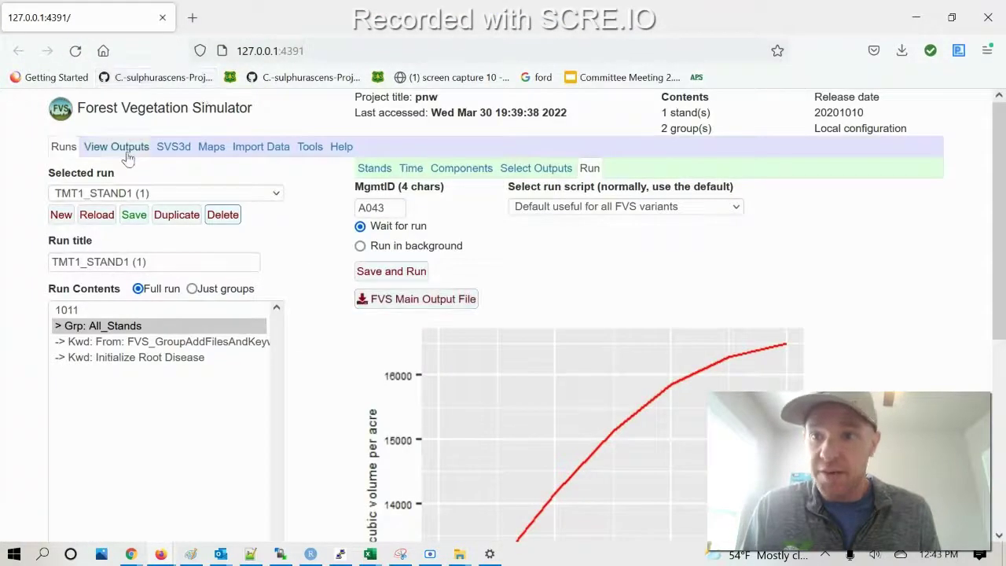
Load the TMT1_STAND1 (1) run outputs and download its output table
click(122, 149)
click(65, 168)
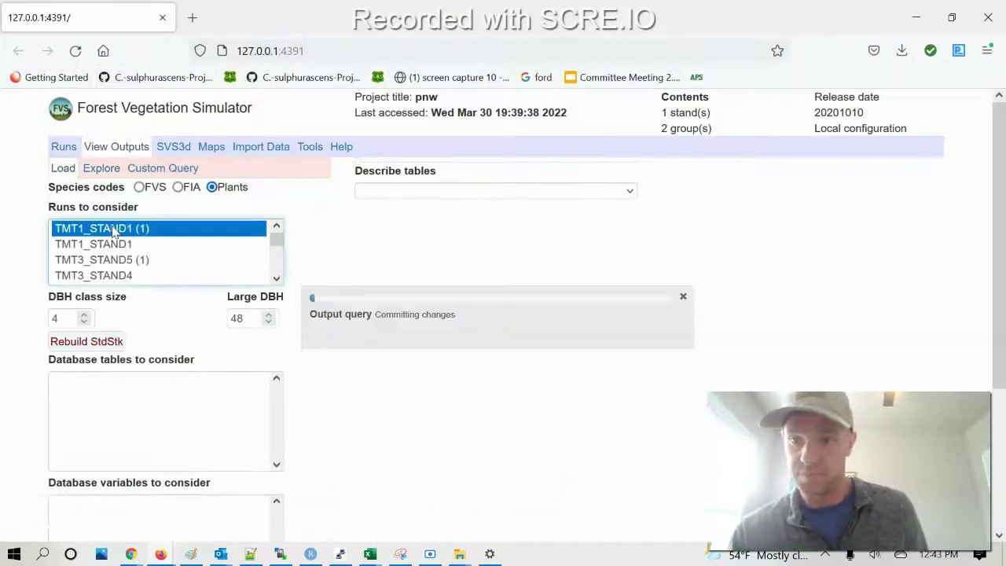
click(101, 168)
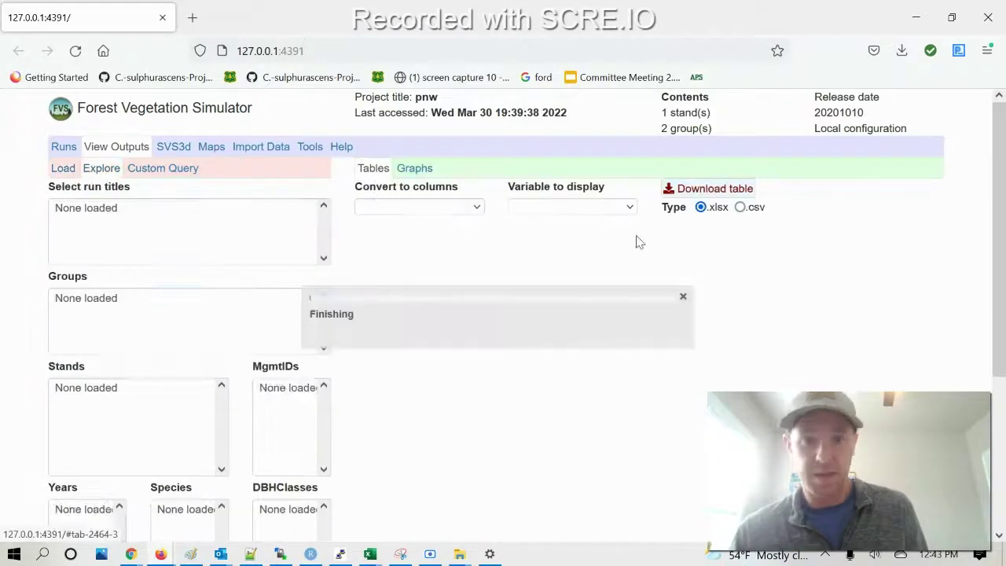
click(731, 189)
Move table(5).xlsx into the TMT1_STAND1_FVS folder and rename it WRDM_output
click(950, 18)
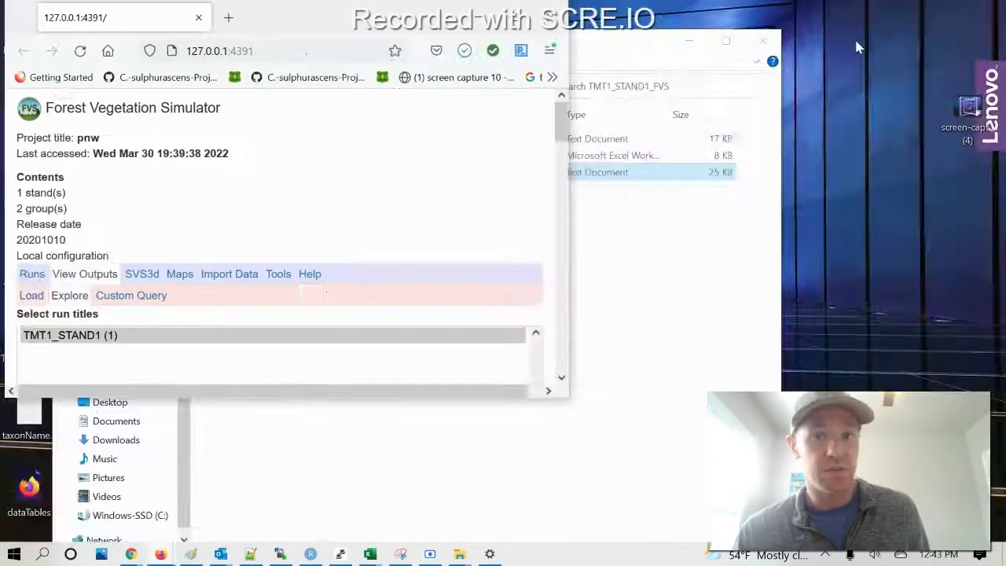
click(464, 50)
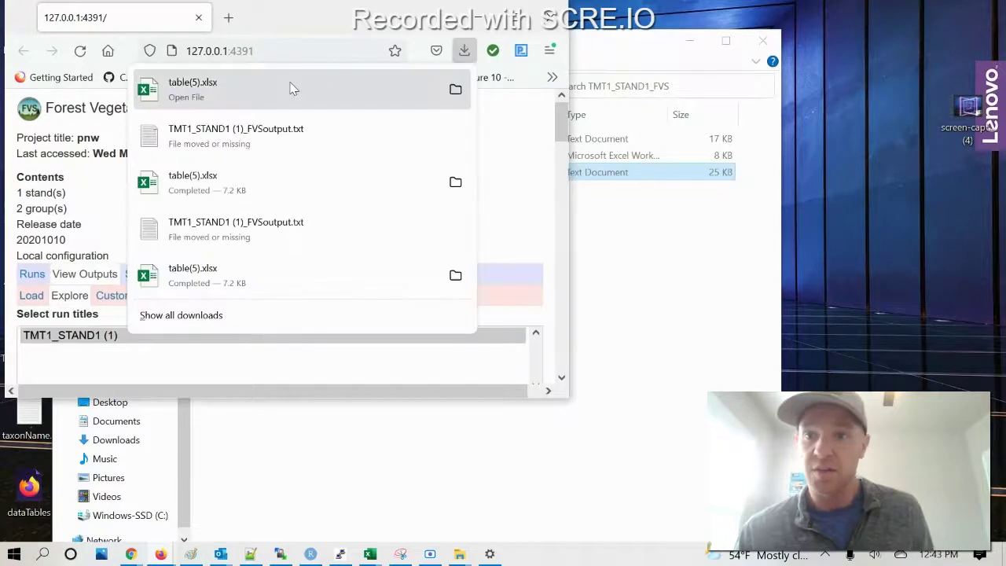
drag(291, 89, 329, 208)
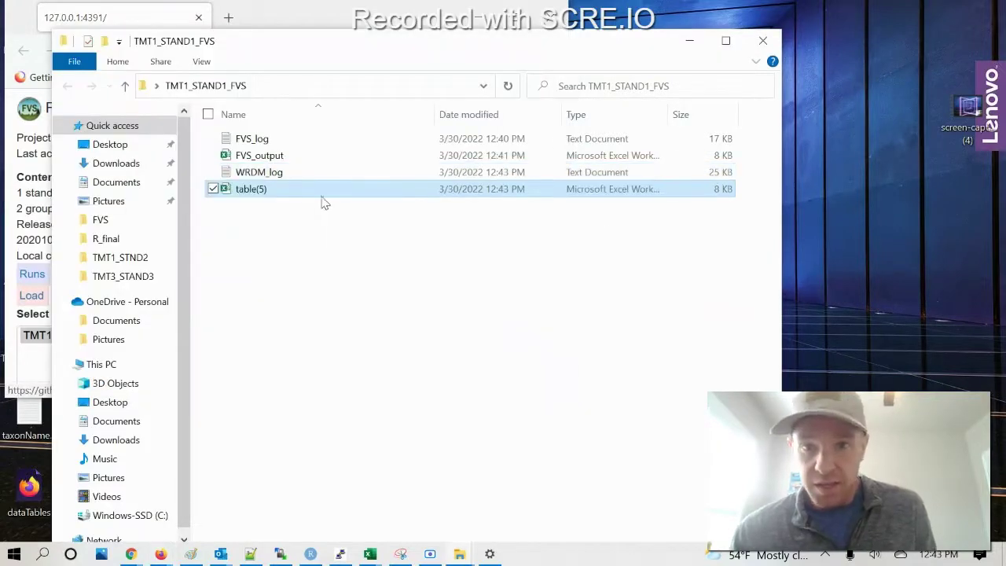
right_click(320, 192)
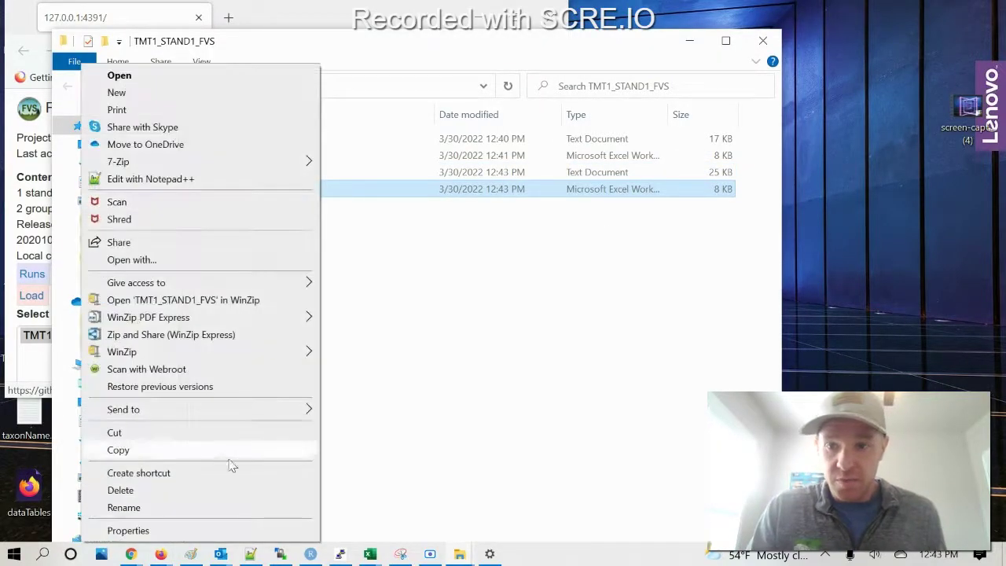
click(213, 505)
text(WRDM_)
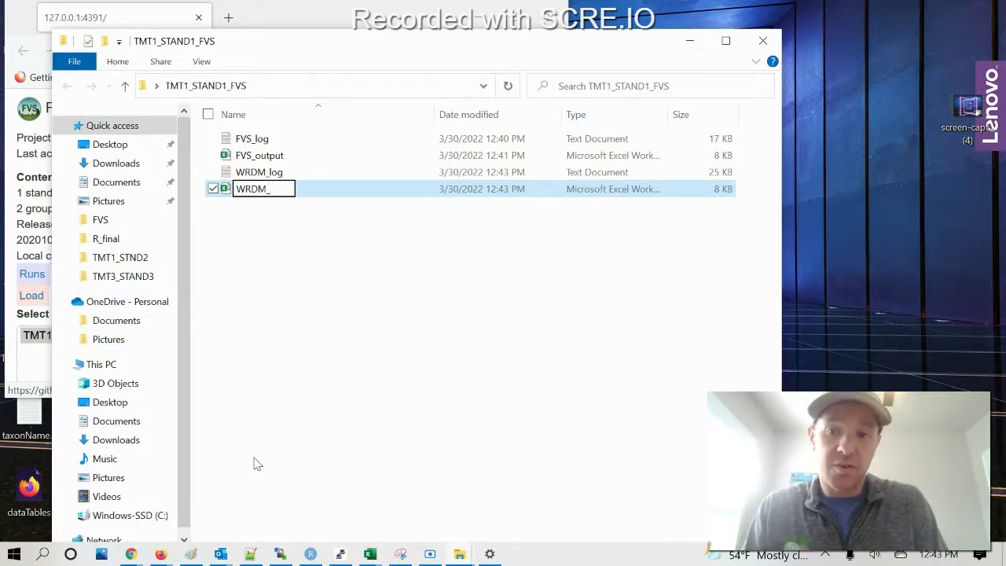
text(output)
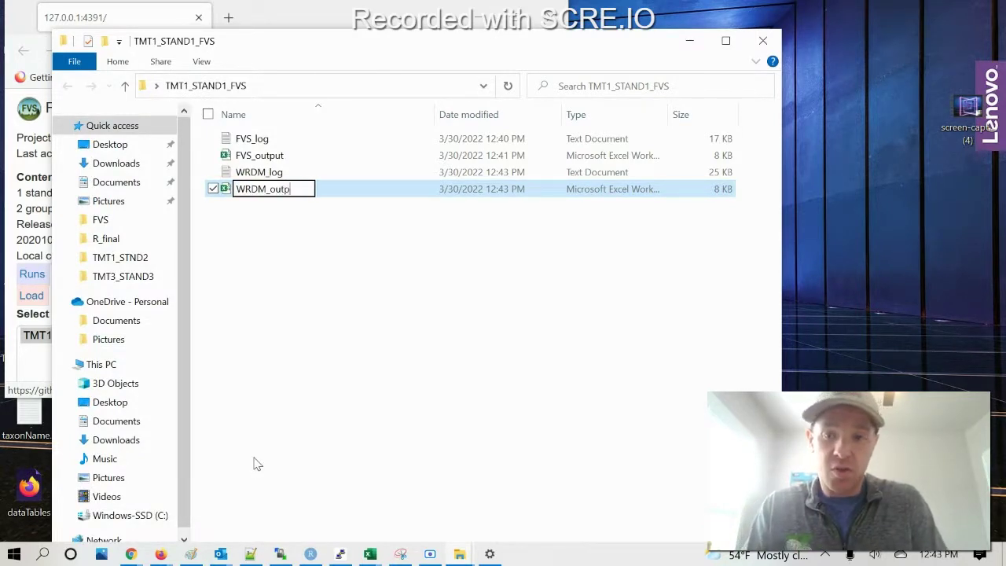
click(376, 323)
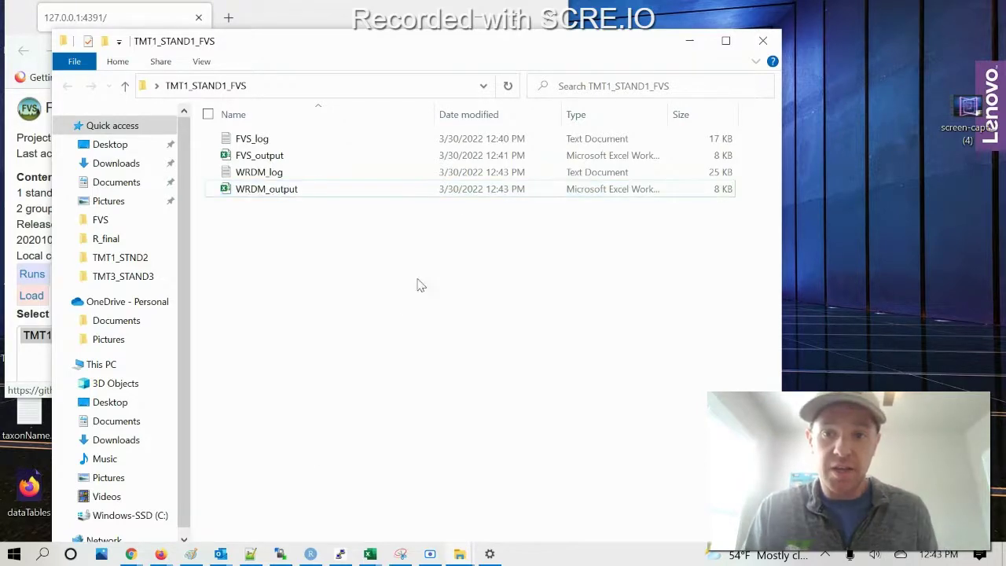
drag(438, 47, 615, 41)
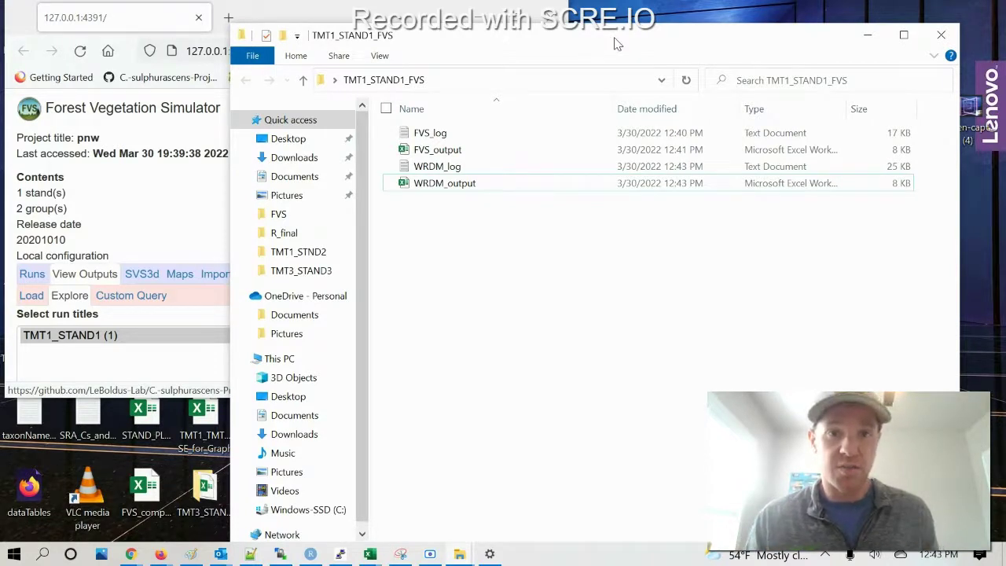
drag(615, 43, 639, 30)
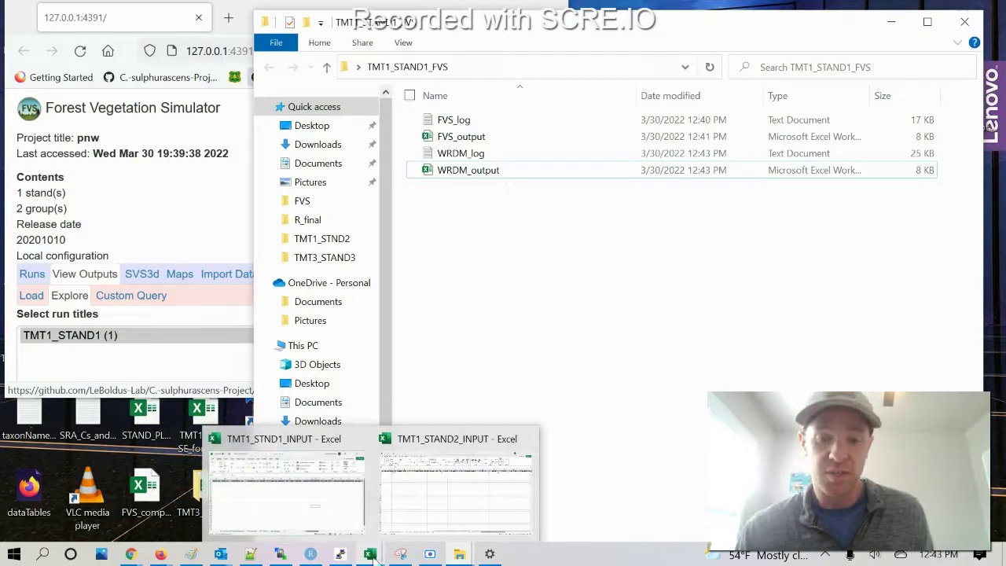
mouse_move(400, 554)
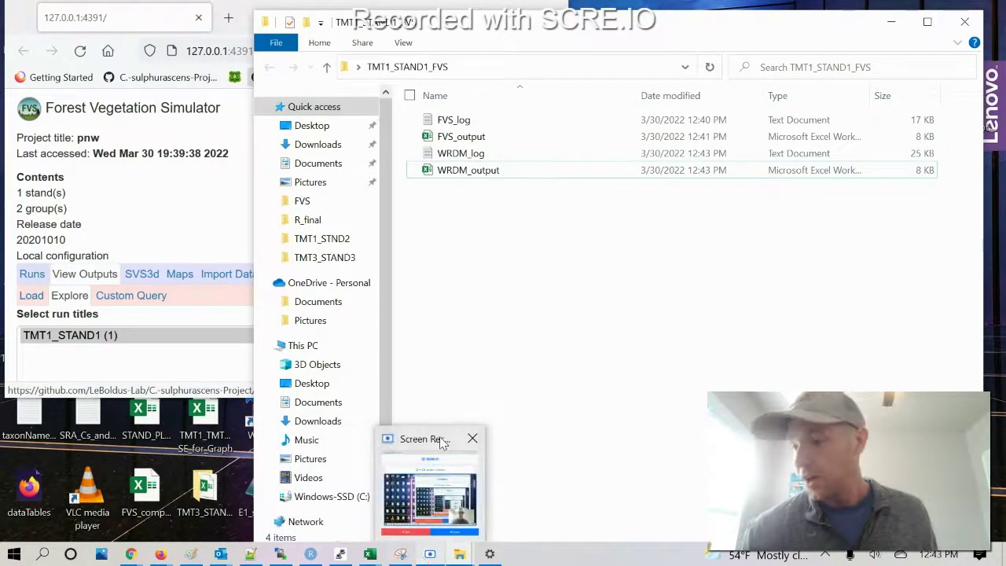